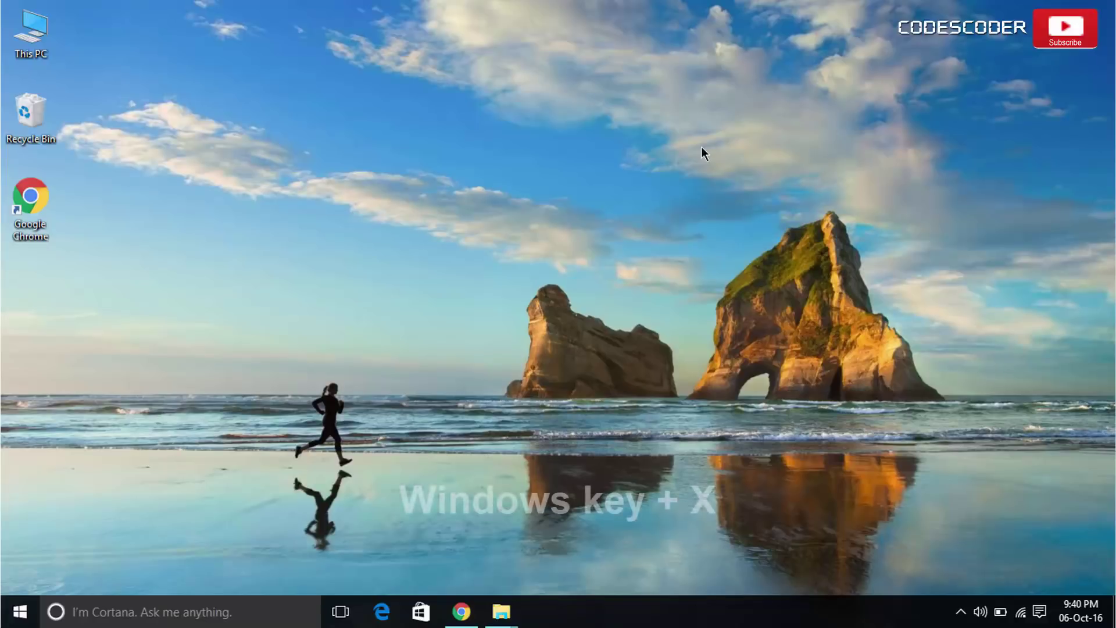
Open Control Panel from the Win+X menu and go to System and Security > Administrative Tools
{"action": "key", "text": "super+x"}
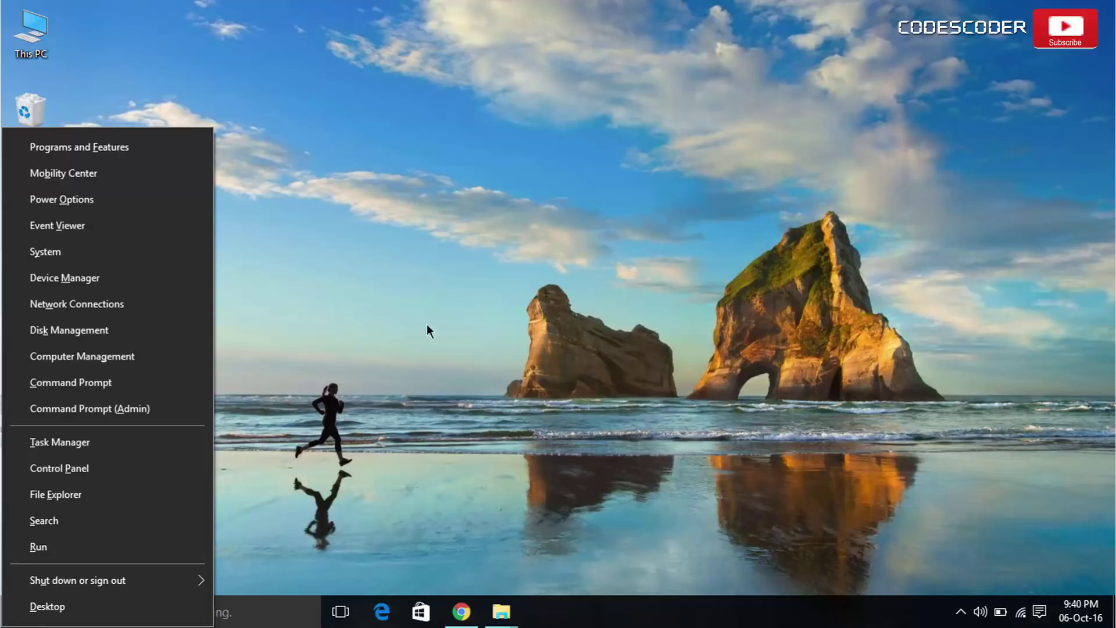
{"action": "left_click", "coordinate": [180, 469]}
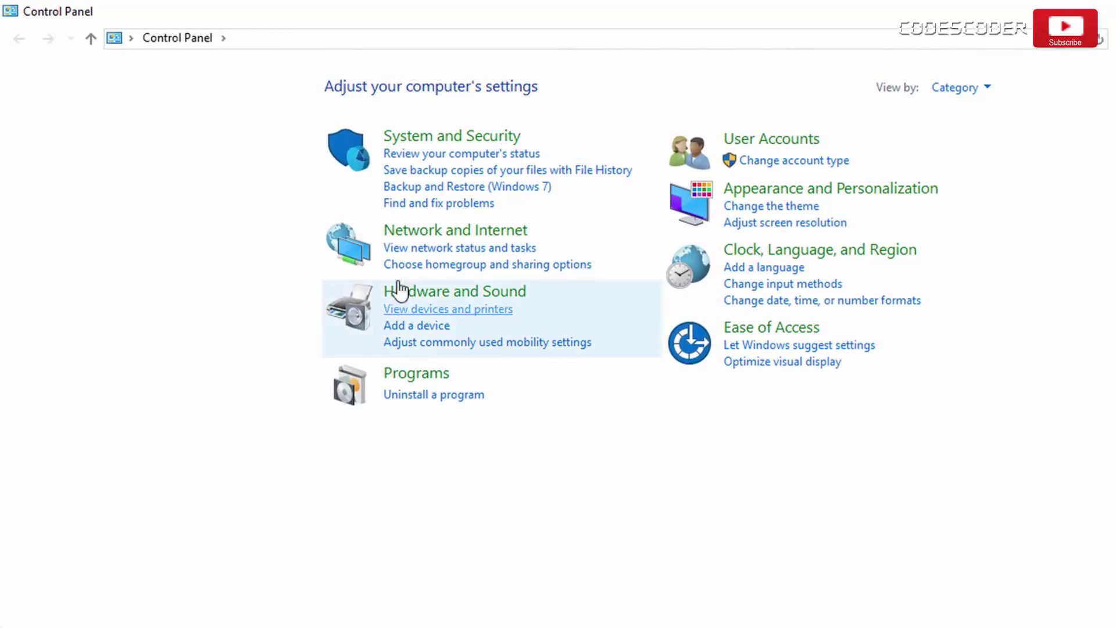
{"action": "left_click", "coordinate": [478, 149]}
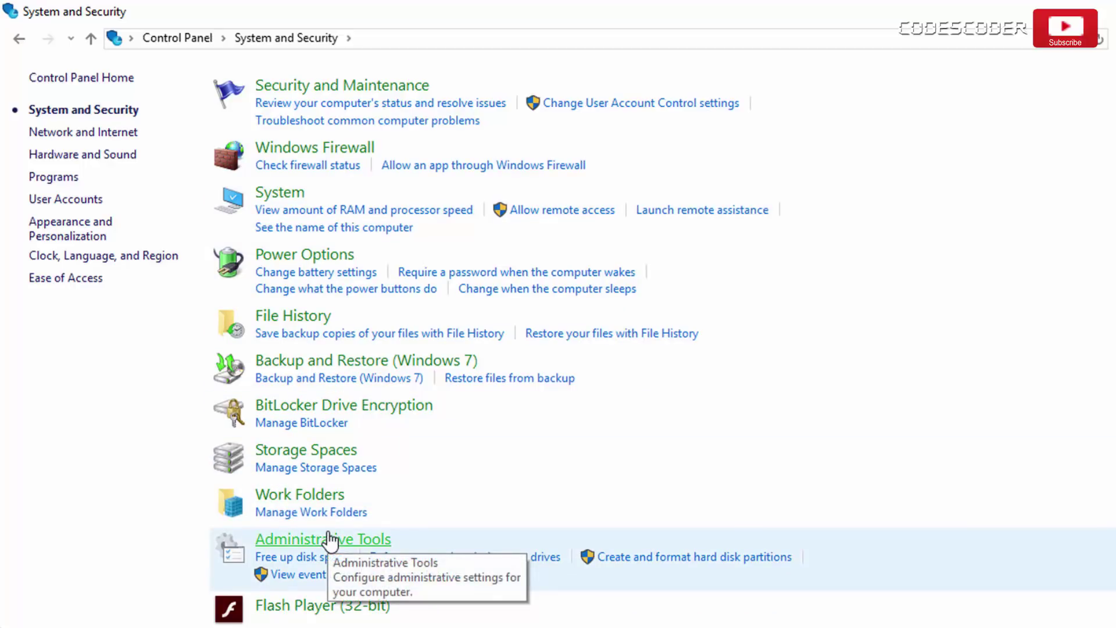
{"action": "left_click", "coordinate": [329, 540]}
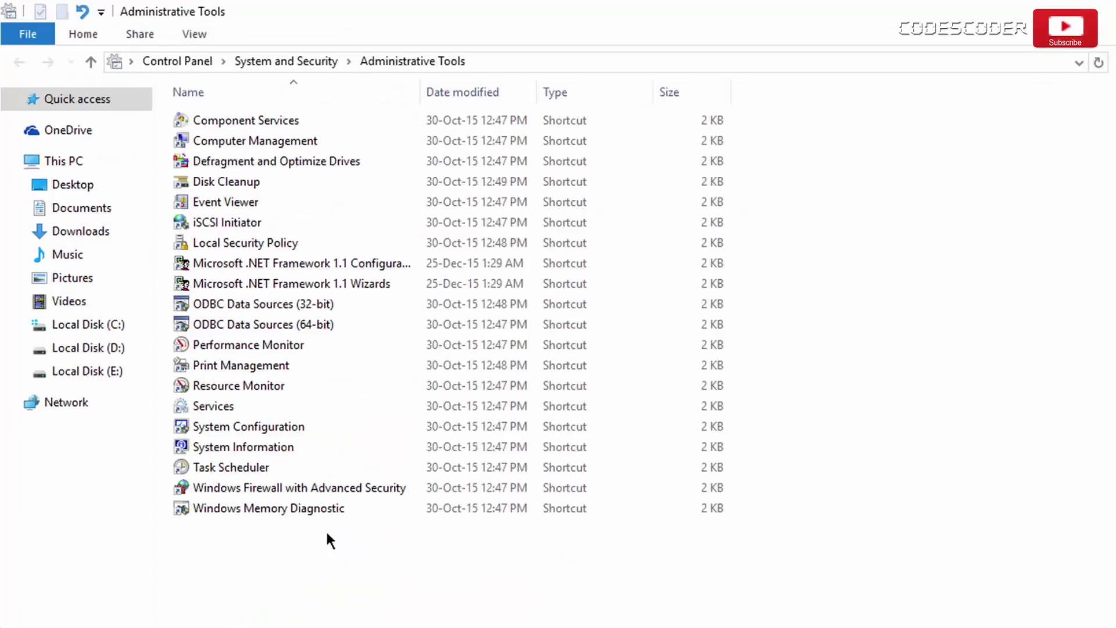
Launch Windows Memory Diagnostic and choose 'Restart now and check for problems (recommended)'
{"action": "left_click", "coordinate": [305, 507]}
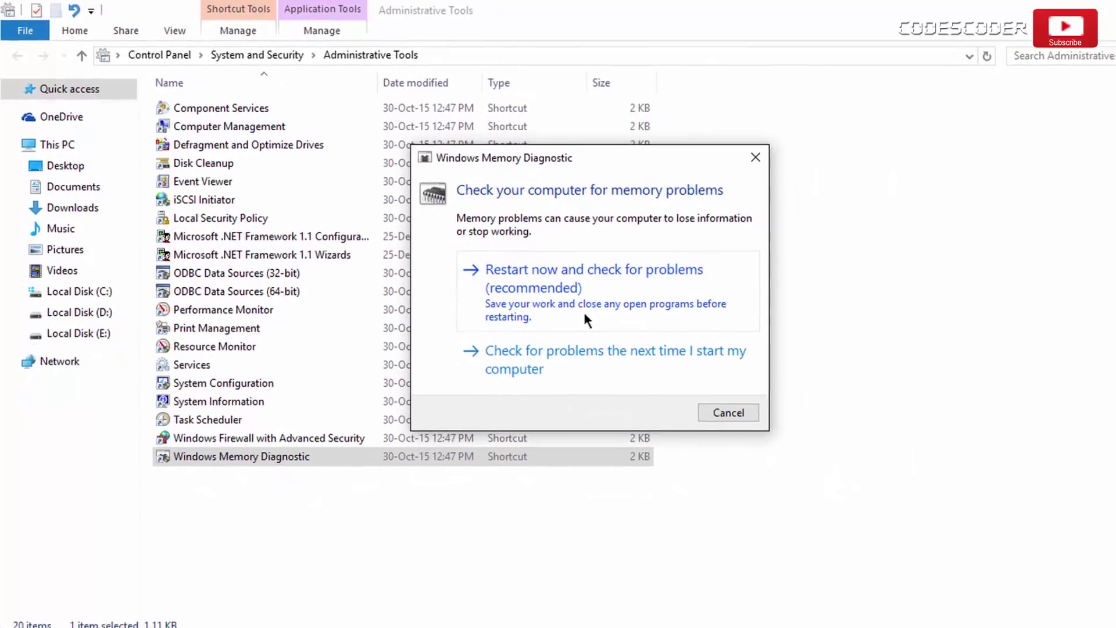
{"action": "left_click", "coordinate": [548, 295]}
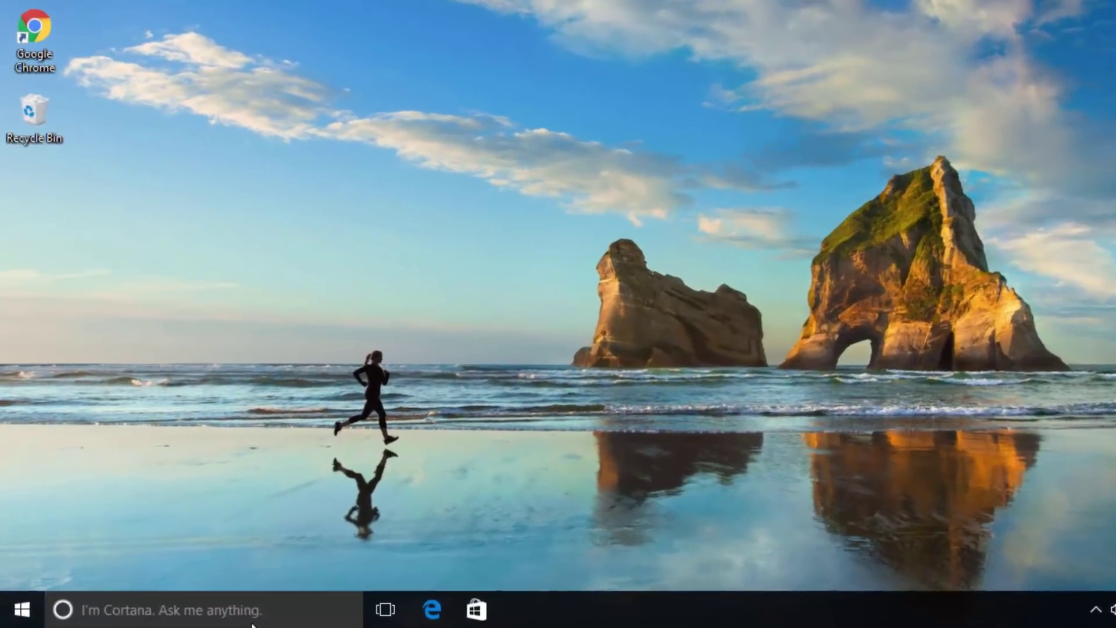
Search for msconfig and launch System Configuration
{"action": "left_click", "coordinate": [227, 612]}
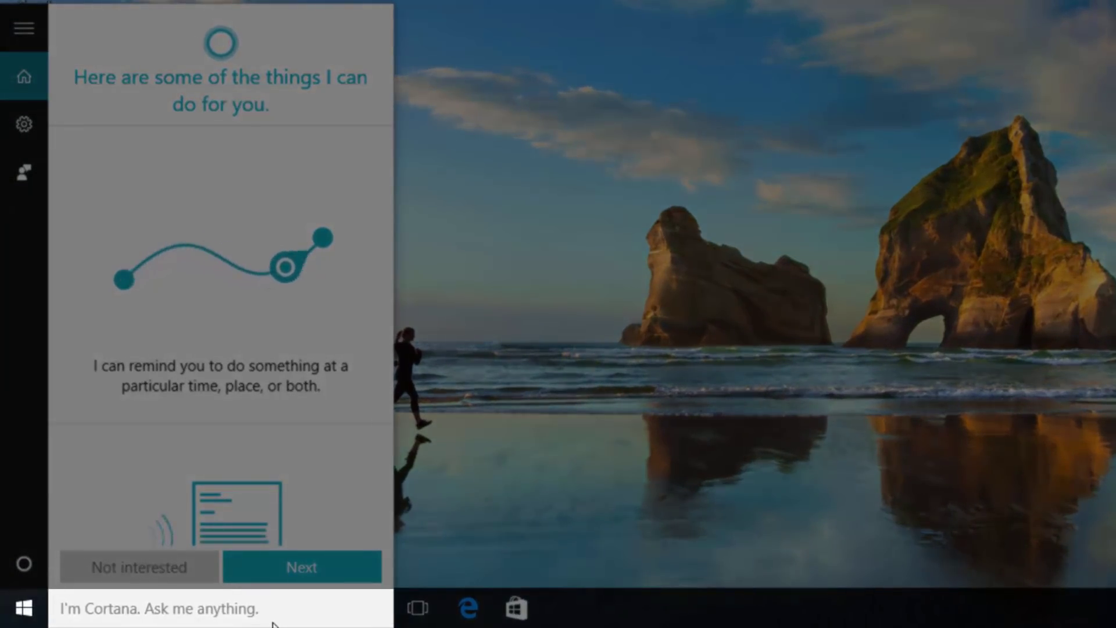
{"action": "type", "text": "msconfig"}
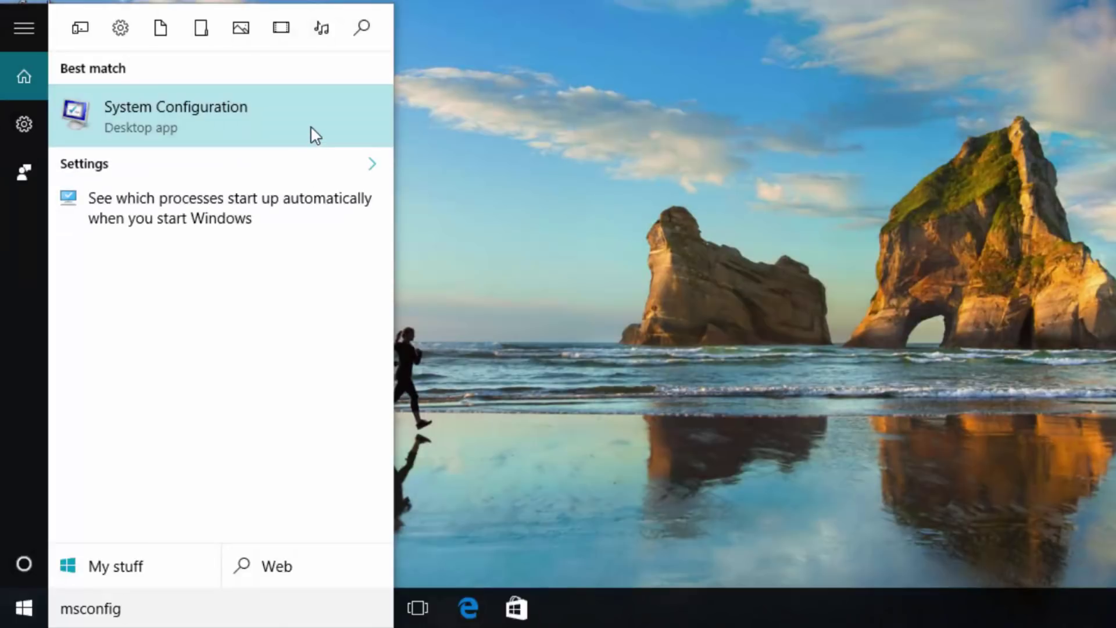
{"action": "left_click", "coordinate": [314, 135]}
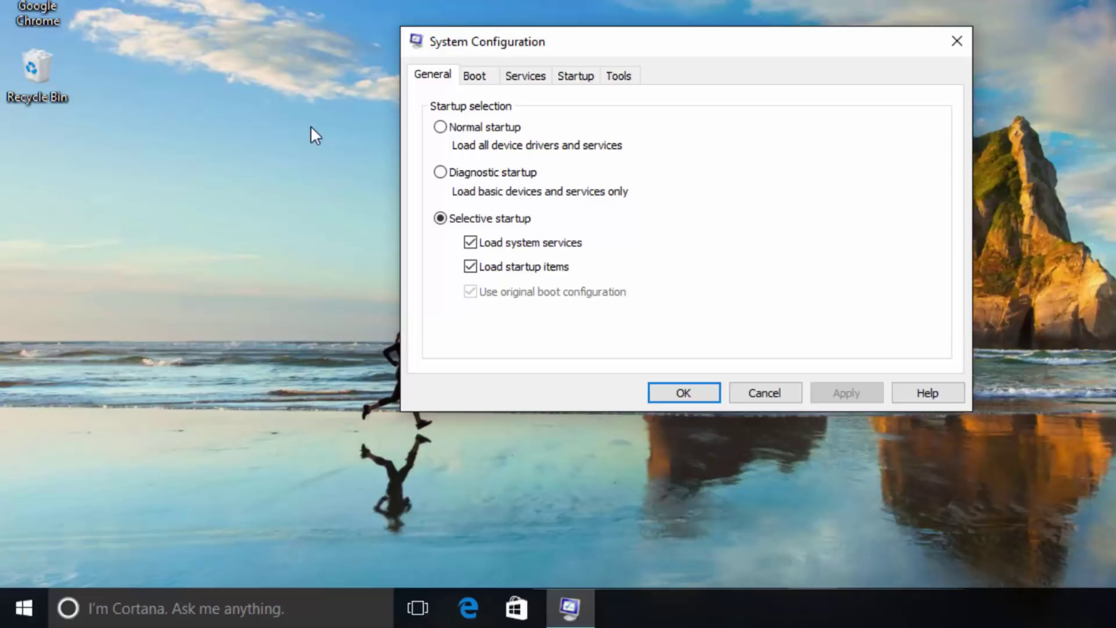
On the Services list, hide all Microsoft services and disable all the remaining ones
{"action": "left_click", "coordinate": [519, 83]}
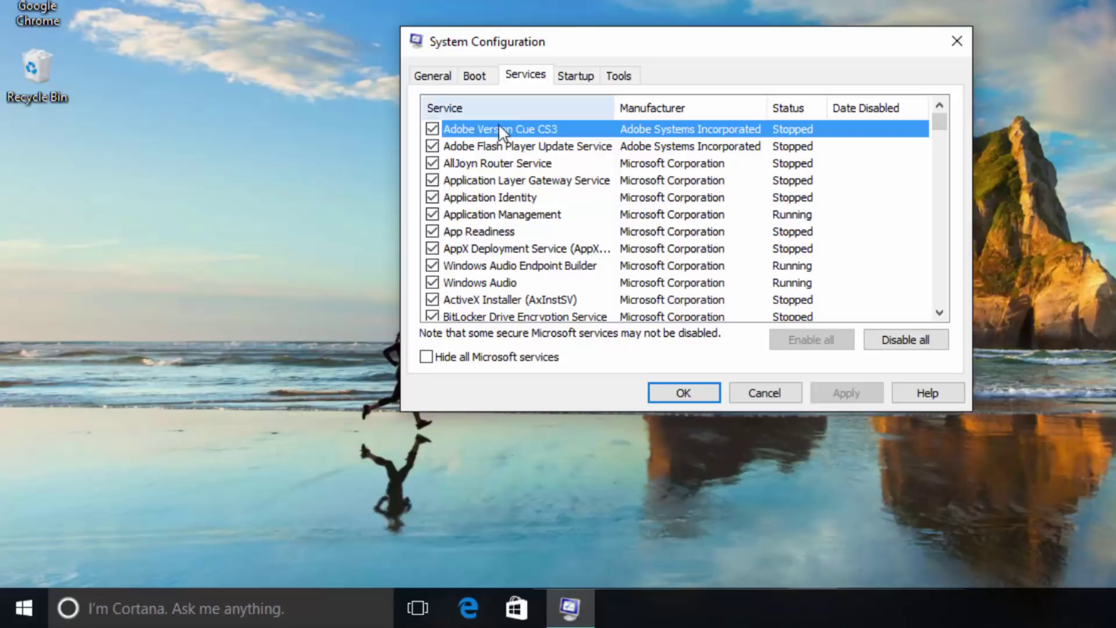
{"action": "left_click", "coordinate": [426, 357]}
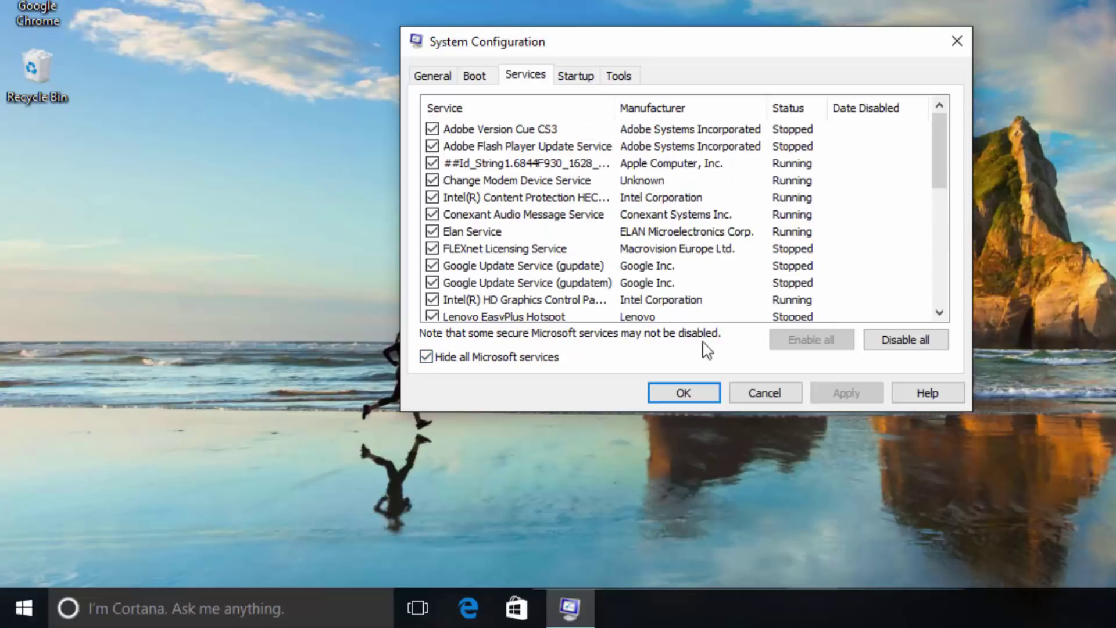
{"action": "left_click", "coordinate": [881, 341]}
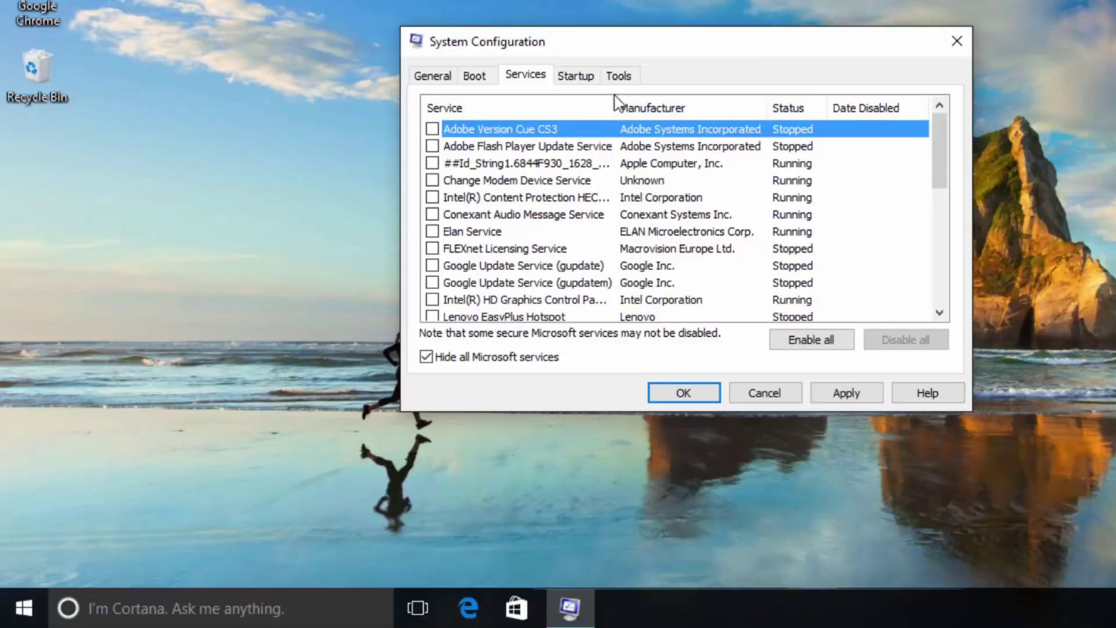
{"action": "left_click", "coordinate": [589, 85]}
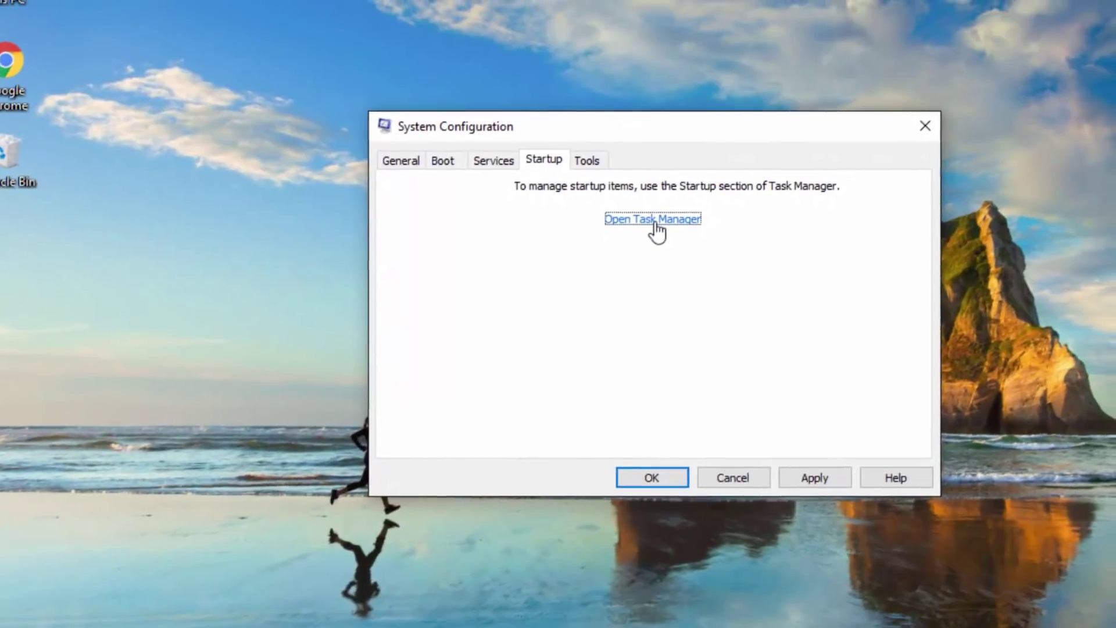
Disable the Adobe CS6 Service Manager and VM331 StiMnt startup items, then confirm System Configuration with OK
{"action": "left_click", "coordinate": [661, 204]}
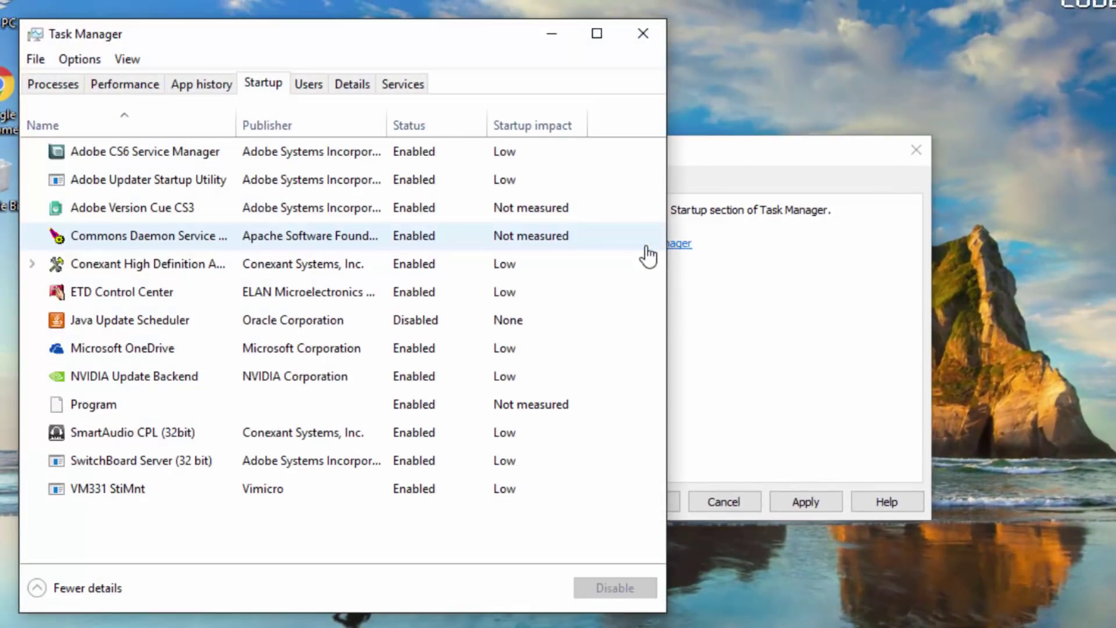
{"action": "left_click", "coordinate": [383, 161]}
{"action": "right_click", "coordinate": [383, 161]}
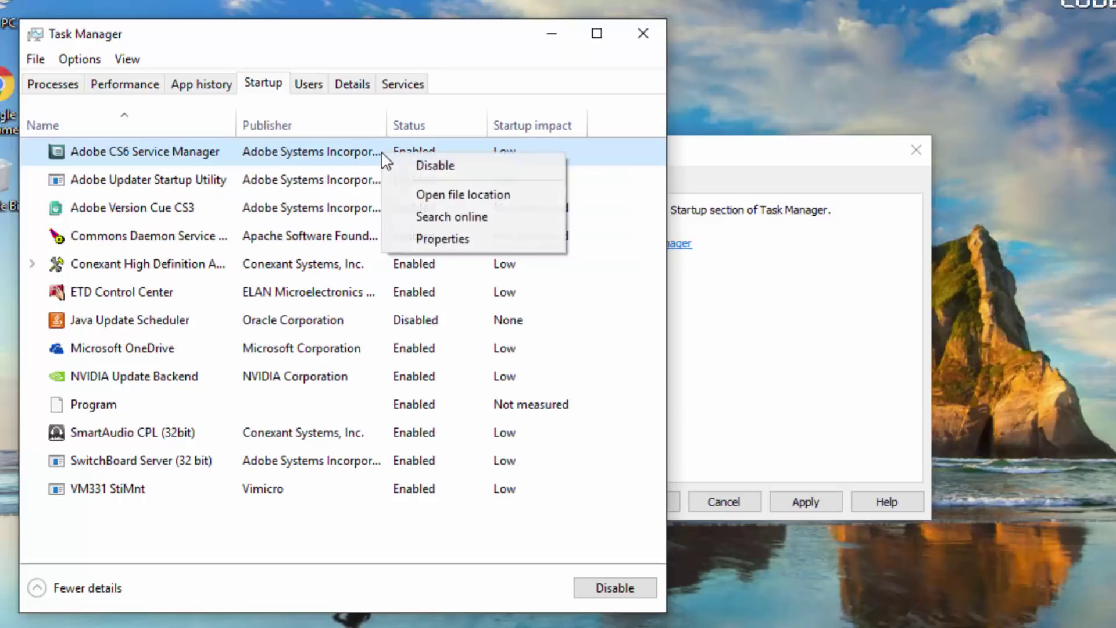
{"action": "left_click", "coordinate": [400, 160]}
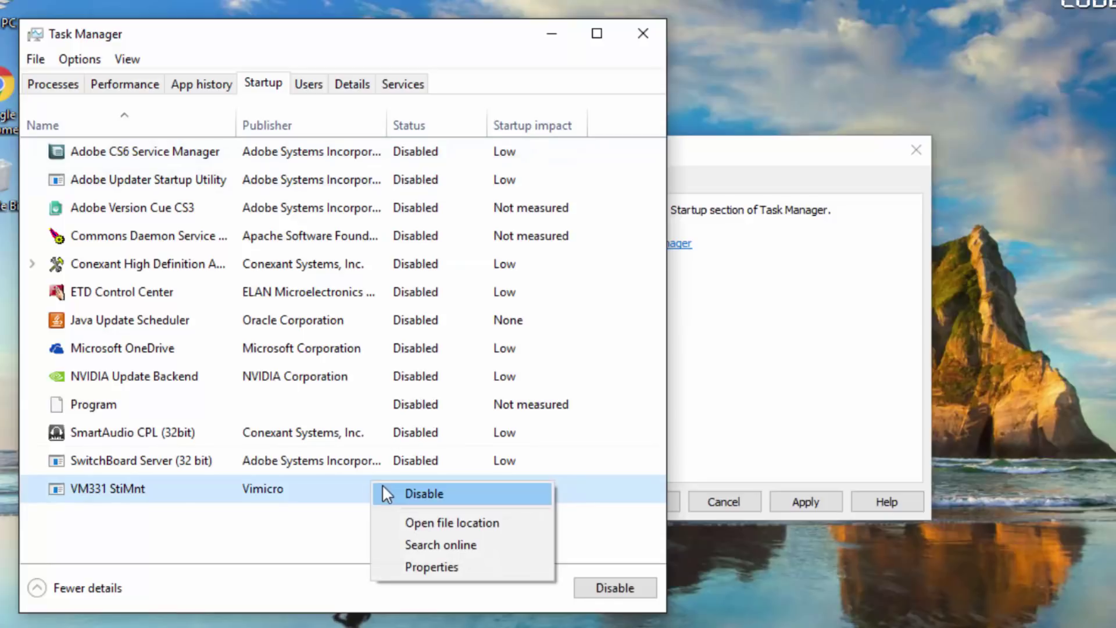
{"action": "left_click", "coordinate": [384, 493]}
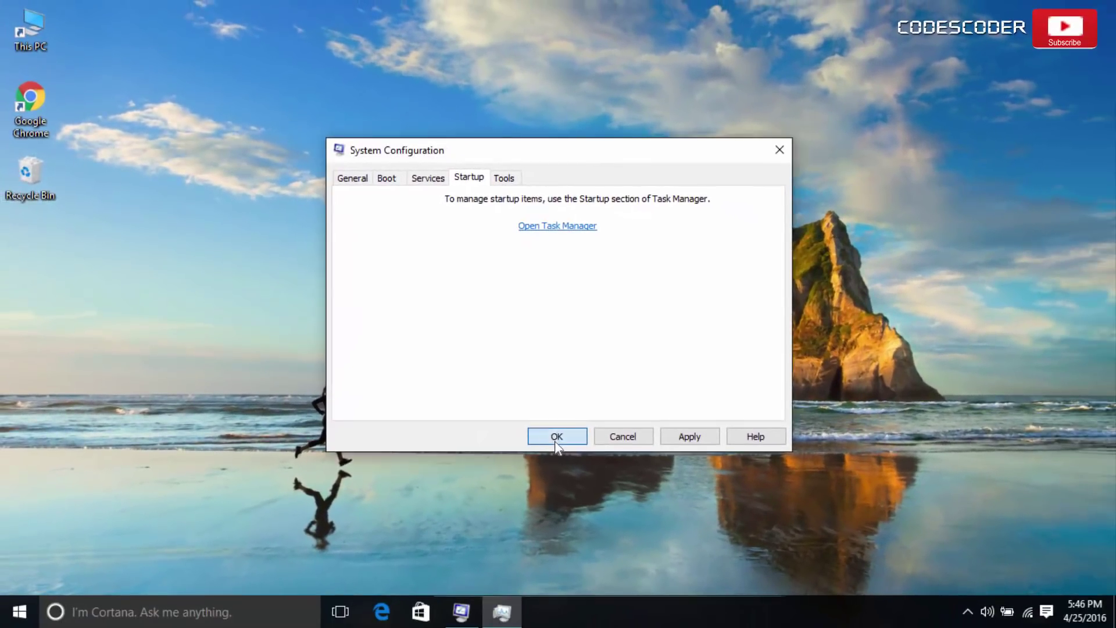
{"action": "left_click", "coordinate": [556, 439]}
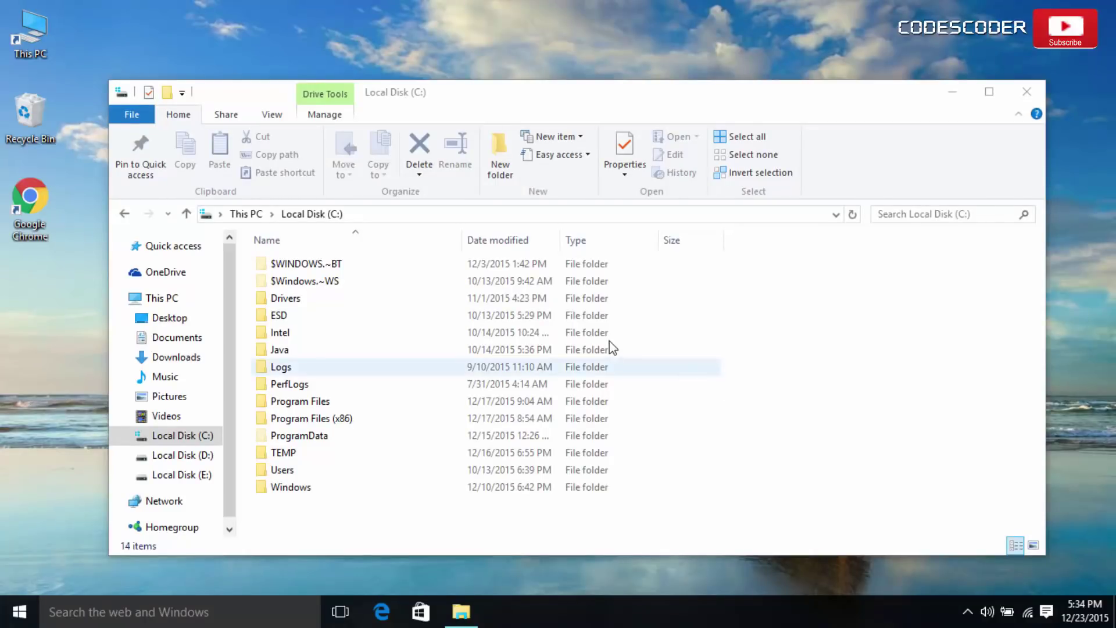
Select the $WINDOWS.~BT and $Windows.~WS folders on C:, then show the desktop
{"action": "left_click", "coordinate": [431, 266]}
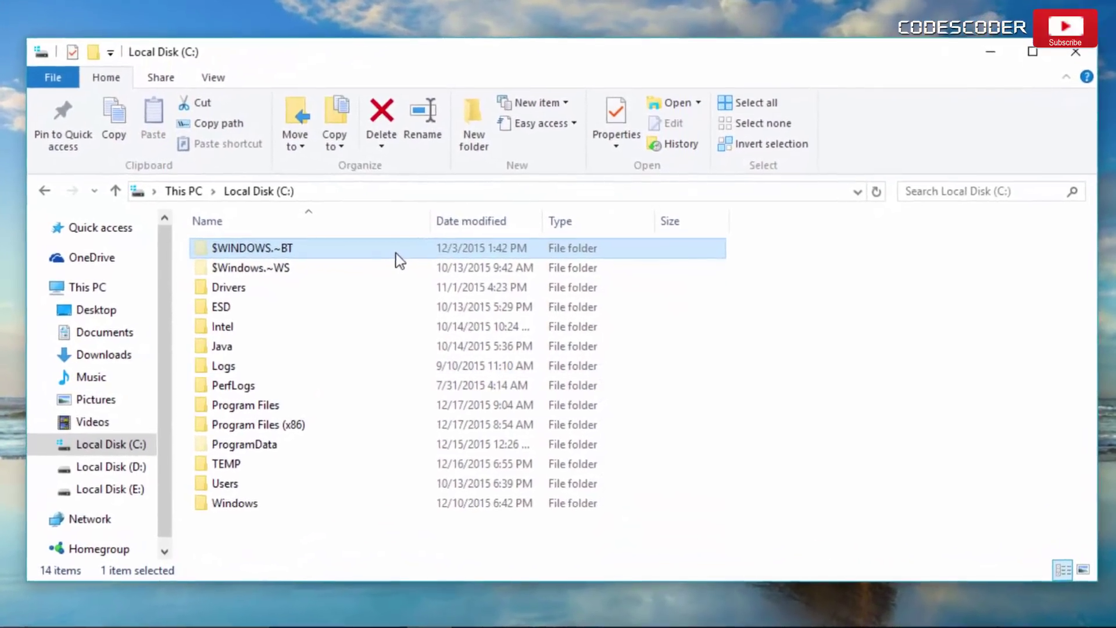
{"action": "left_click", "coordinate": [405, 272]}
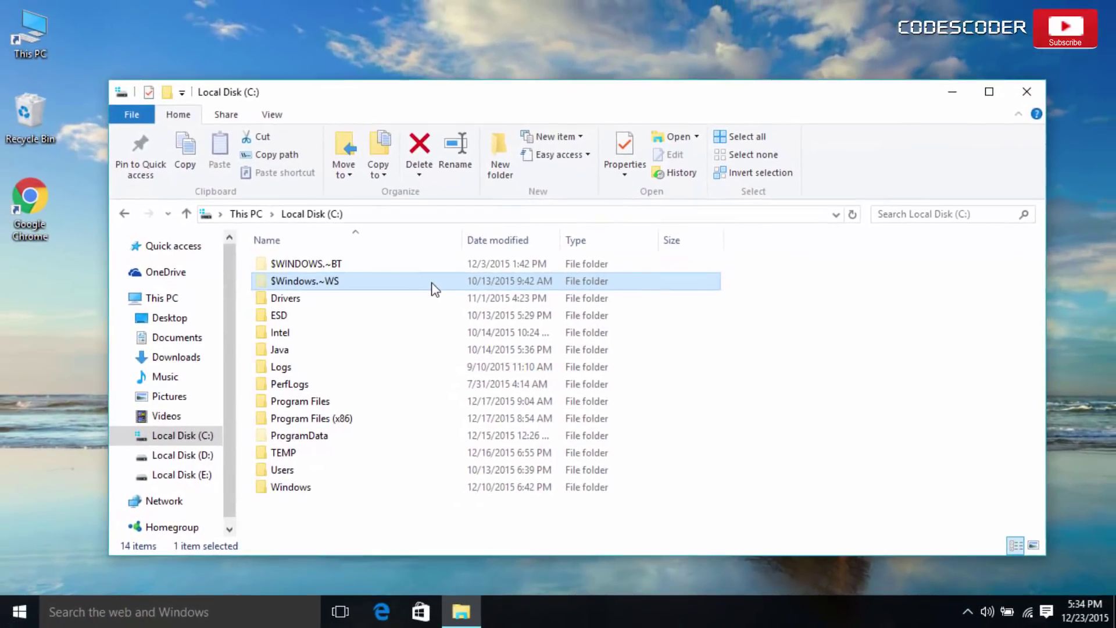
{"action": "key", "text": "super+d"}
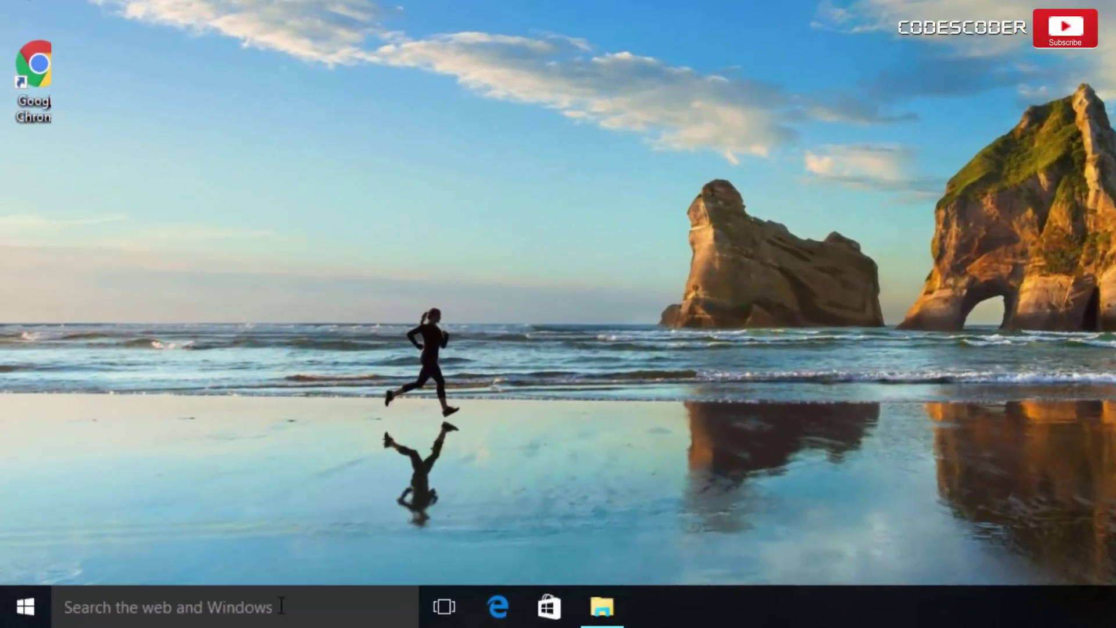
Search 'disk cleanup' and launch Disk Cleanup
{"action": "left_click", "coordinate": [251, 608]}
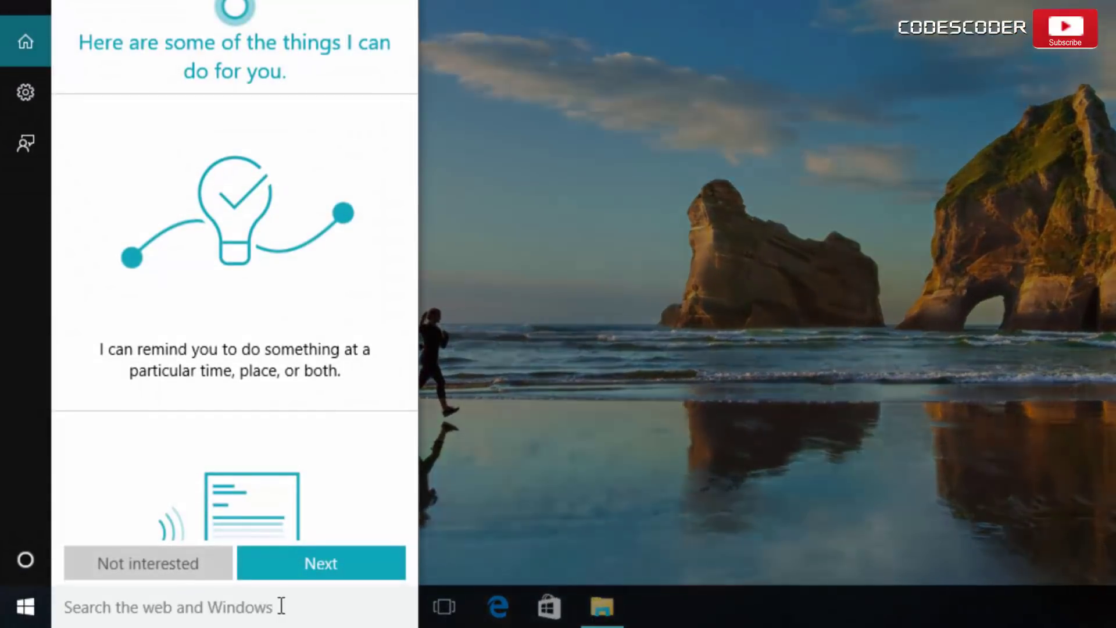
{"action": "type", "text": "disk cleanup"}
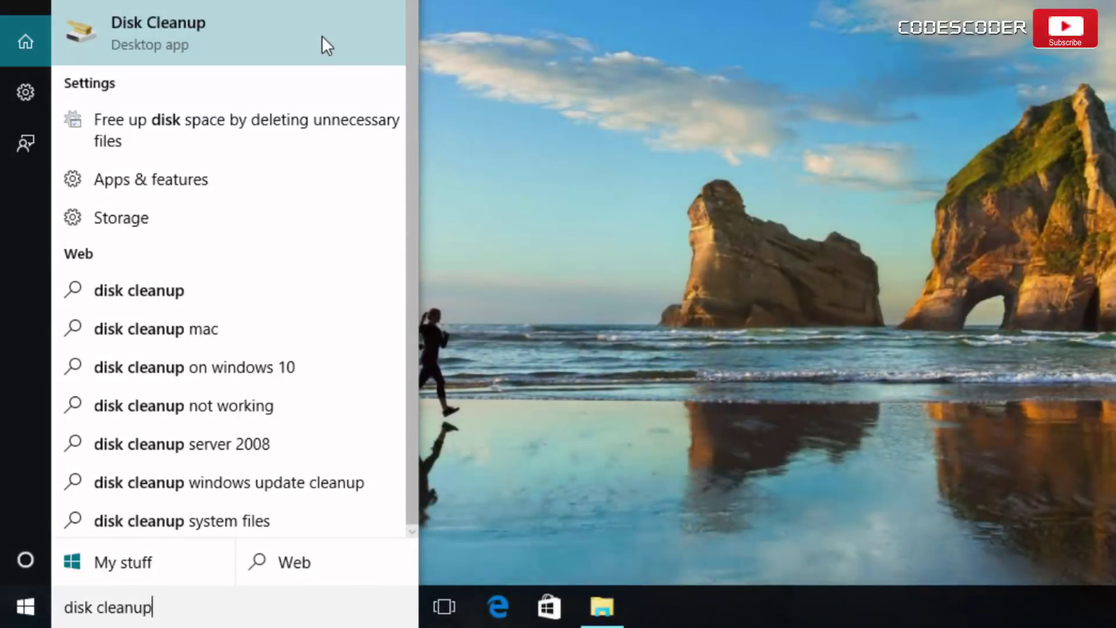
{"action": "left_click", "coordinate": [322, 36]}
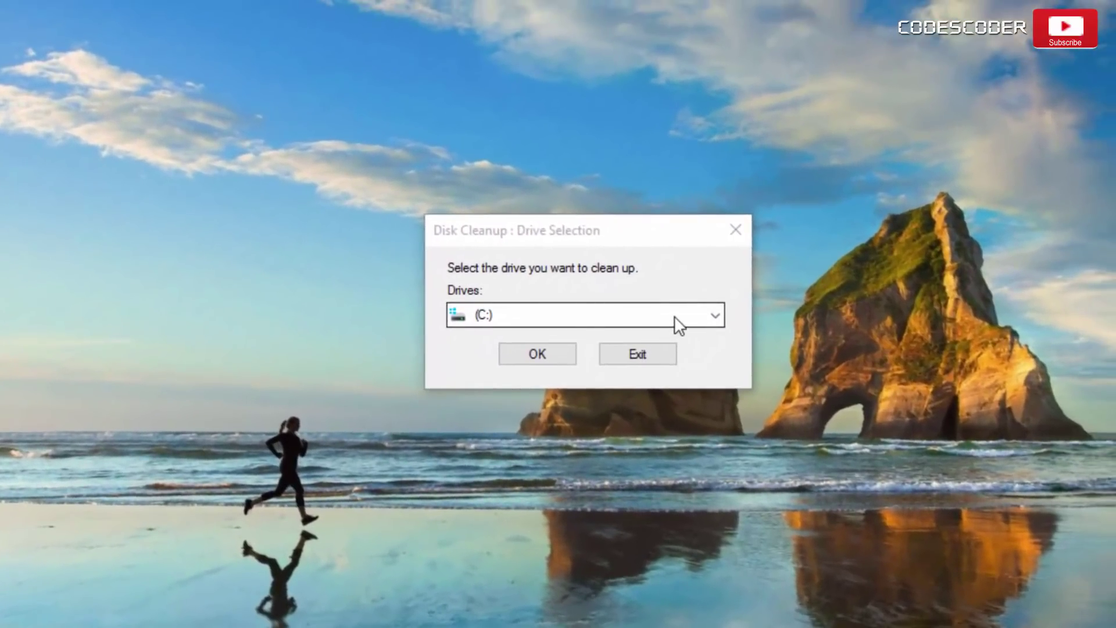
Keep drive (C:) selected and start the Disk Cleanup scan
{"action": "left_click", "coordinate": [674, 315]}
{"action": "left_click", "coordinate": [675, 316]}
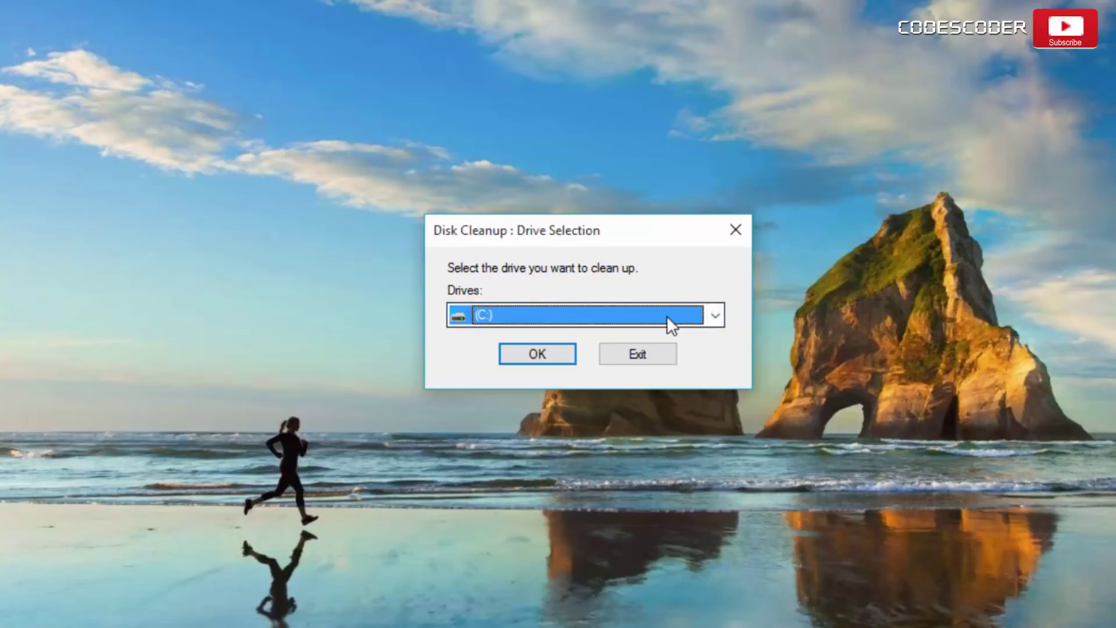
{"action": "left_click", "coordinate": [546, 351]}
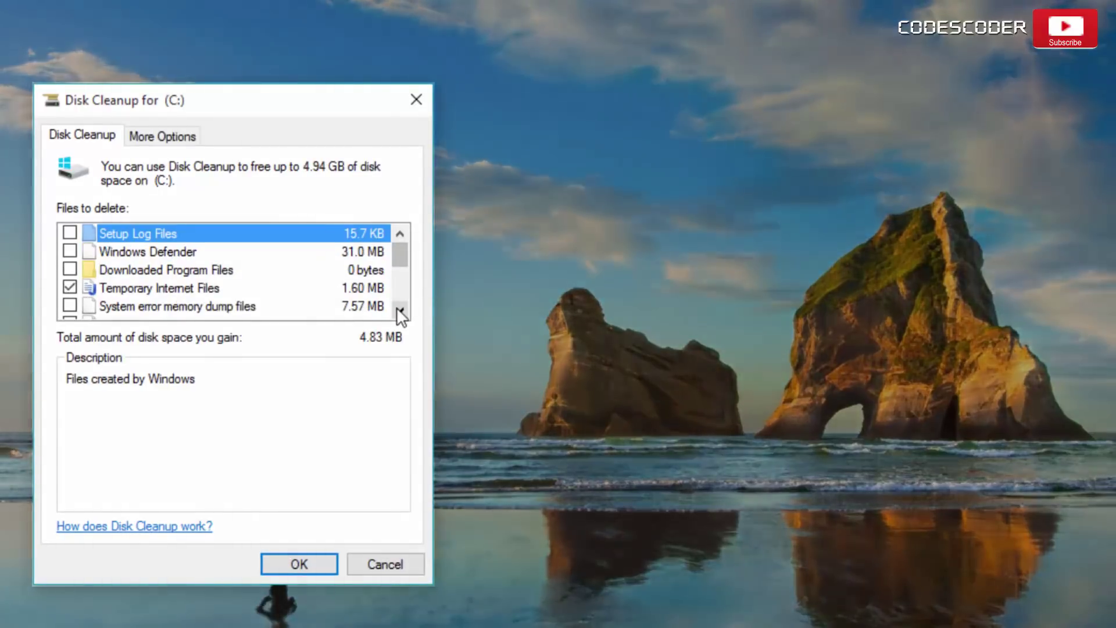
Add Temporary Windows installation files and permanently delete the selected files, about 4.75 GB
{"action": "left_click", "coordinate": [398, 309]}
{"action": "left_click", "coordinate": [397, 309]}
{"action": "left_click", "coordinate": [398, 309]}
{"action": "left_click", "coordinate": [399, 309]}
{"action": "left_click", "coordinate": [399, 310]}
{"action": "left_click", "coordinate": [398, 309]}
{"action": "left_click", "coordinate": [399, 309]}
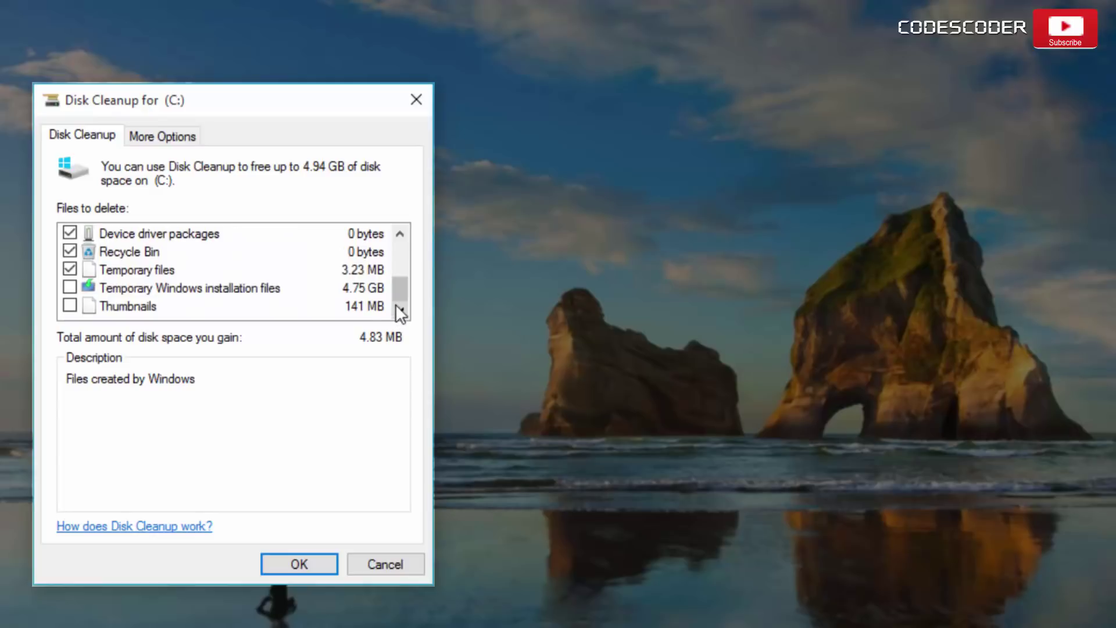
{"action": "left_click", "coordinate": [70, 287]}
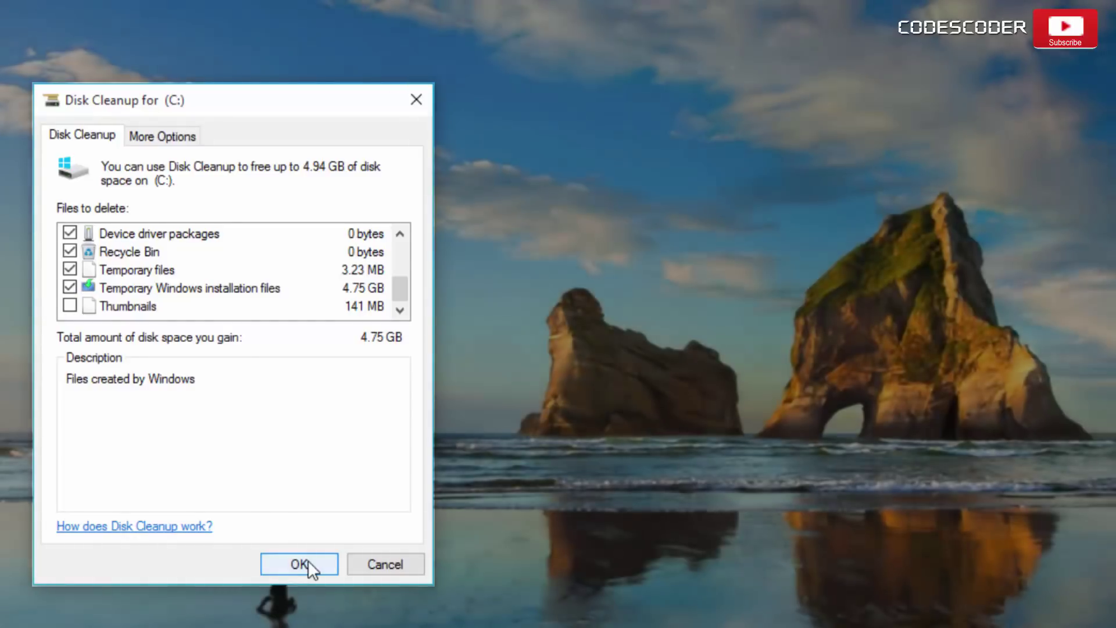
{"action": "left_click", "coordinate": [309, 564]}
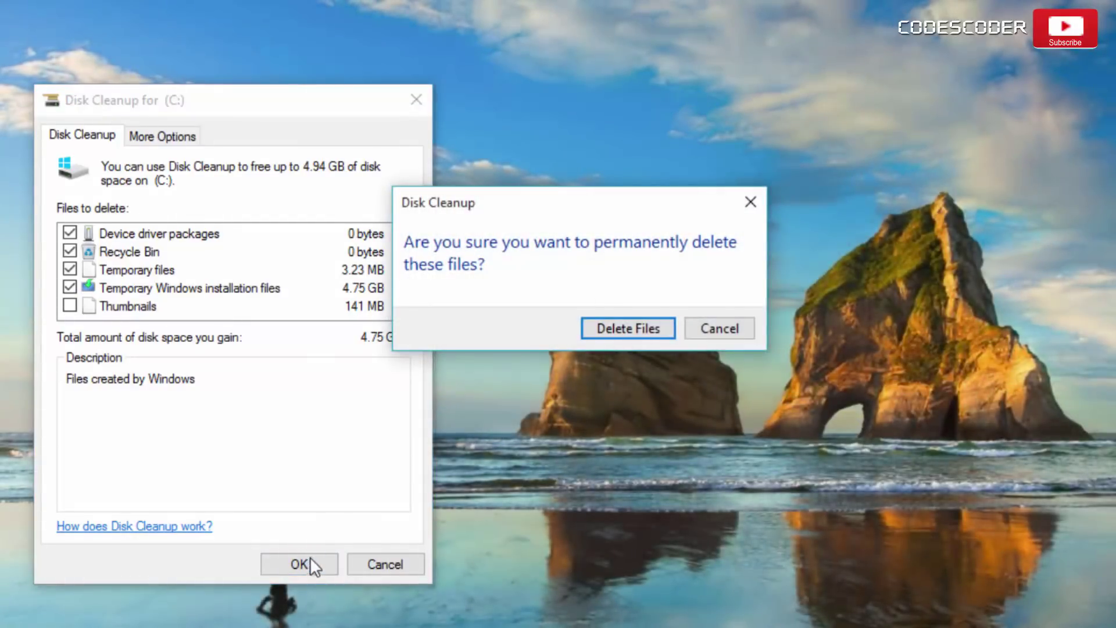
{"action": "left_click", "coordinate": [600, 336]}
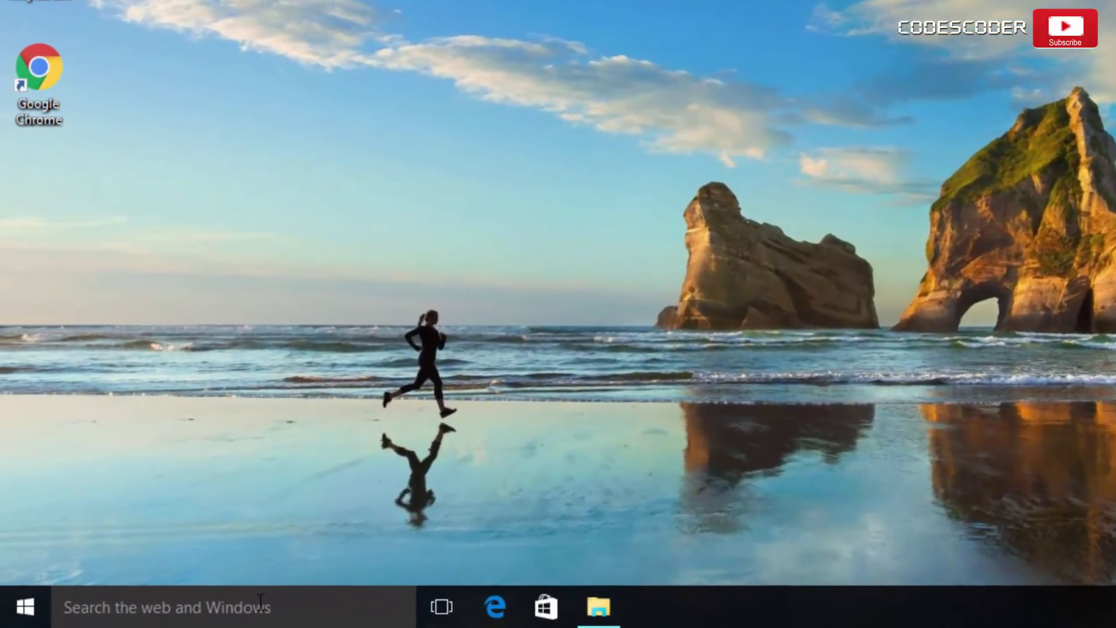
Search 'command prompt' and run Command Prompt as administrator
{"action": "left_click", "coordinate": [259, 599]}
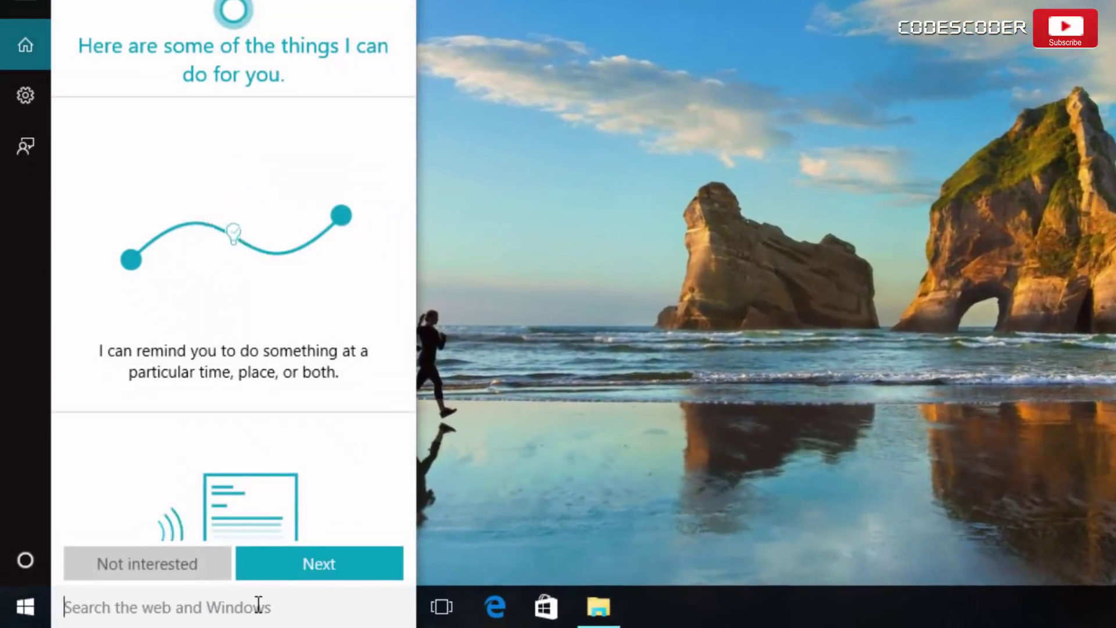
{"action": "type", "text": "command "}
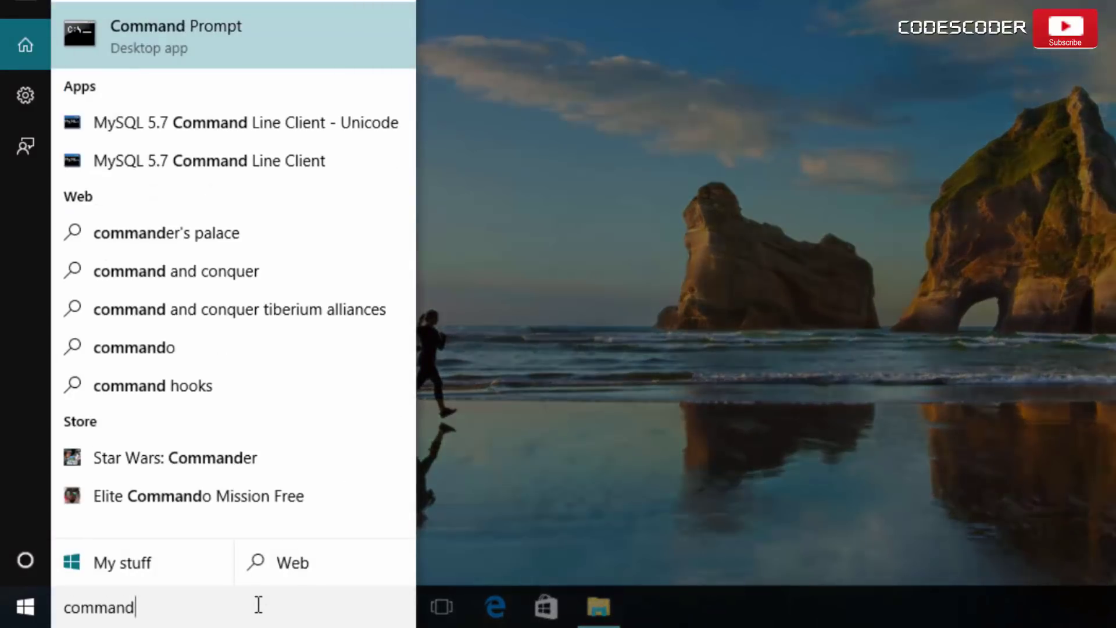
{"action": "type", "text": "prompt"}
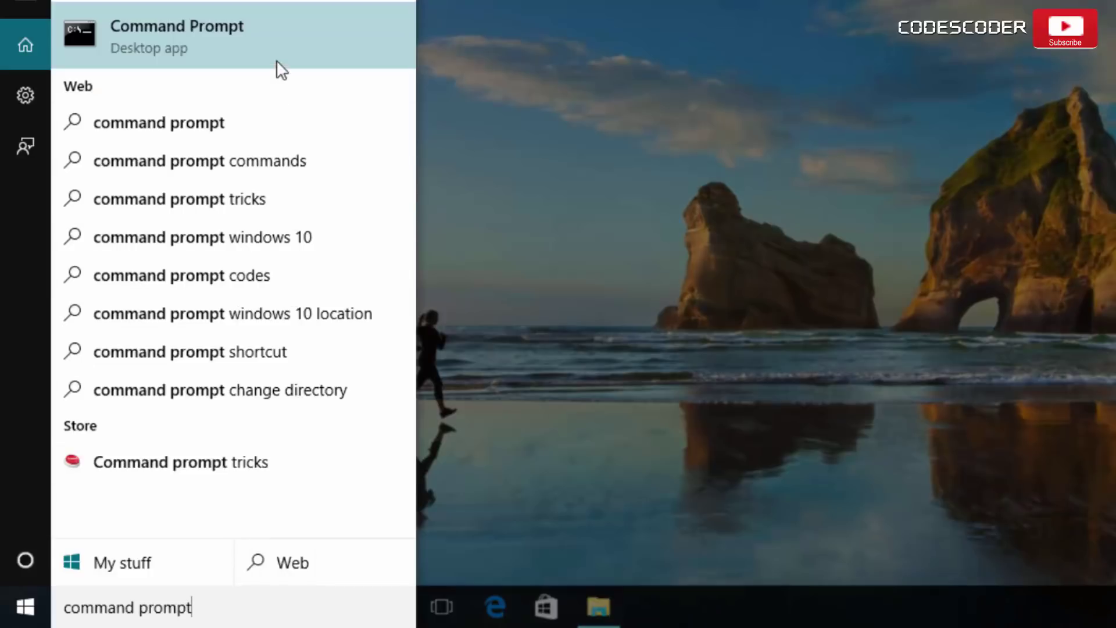
{"action": "right_click", "coordinate": [276, 35]}
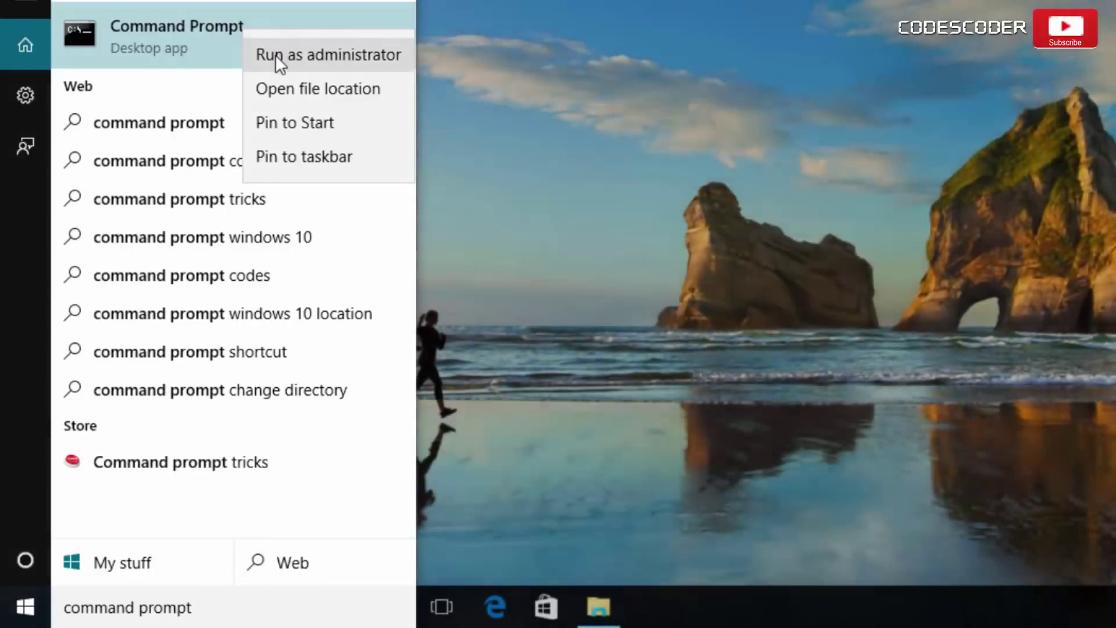
{"action": "left_click", "coordinate": [274, 54]}
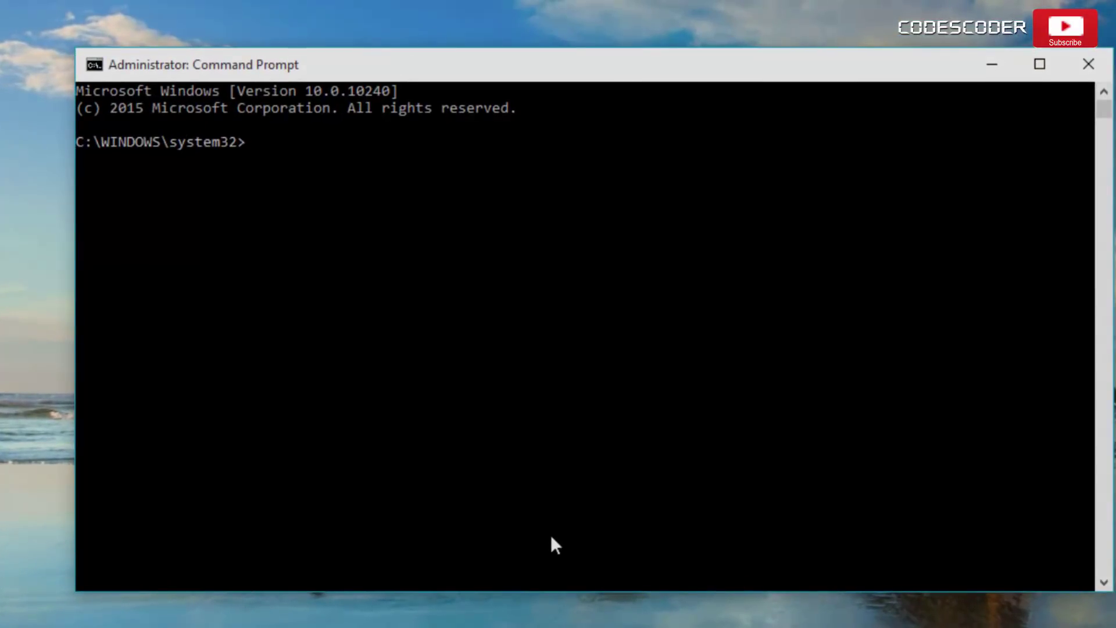
Take ownership of C:\$Windows.~WS with takeown and grant administrators full control via icacls
{"action": "type", "text": "ta"}
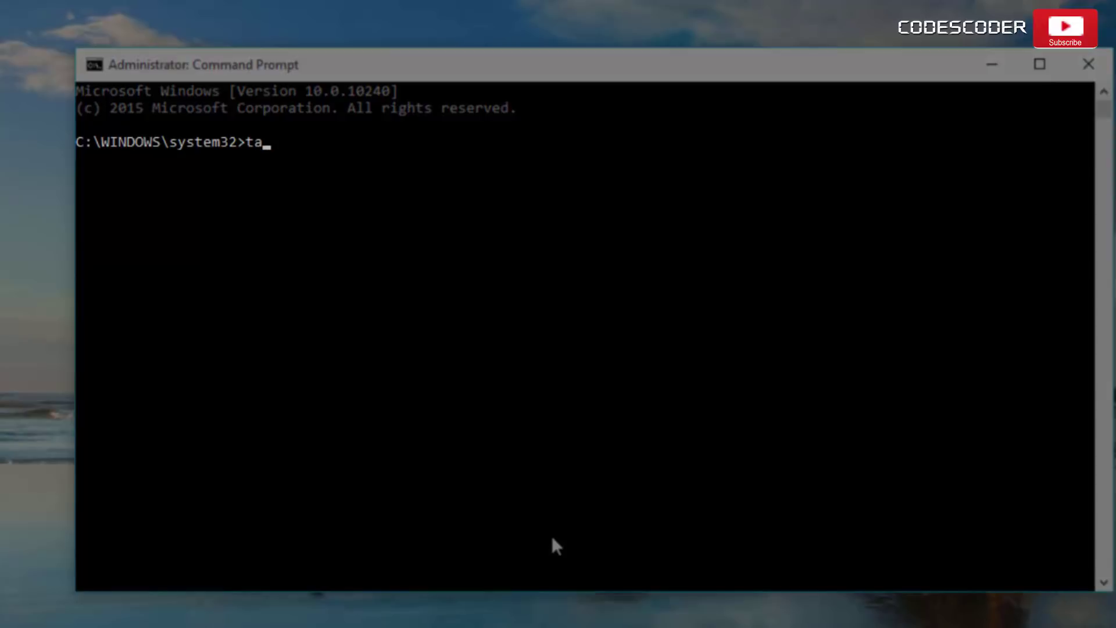
{"action": "type", "text": "keown"}
{"action": "type", "text": "/F C:\\$Windows.~WS\\* /R /A"}
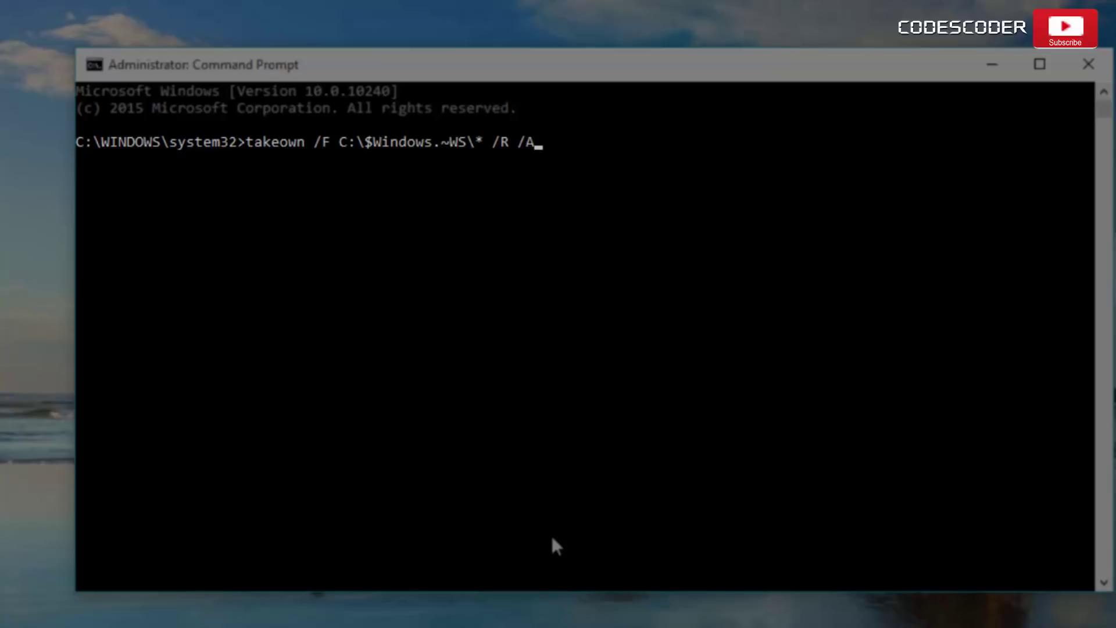
{"action": "key", "text": "Return"}
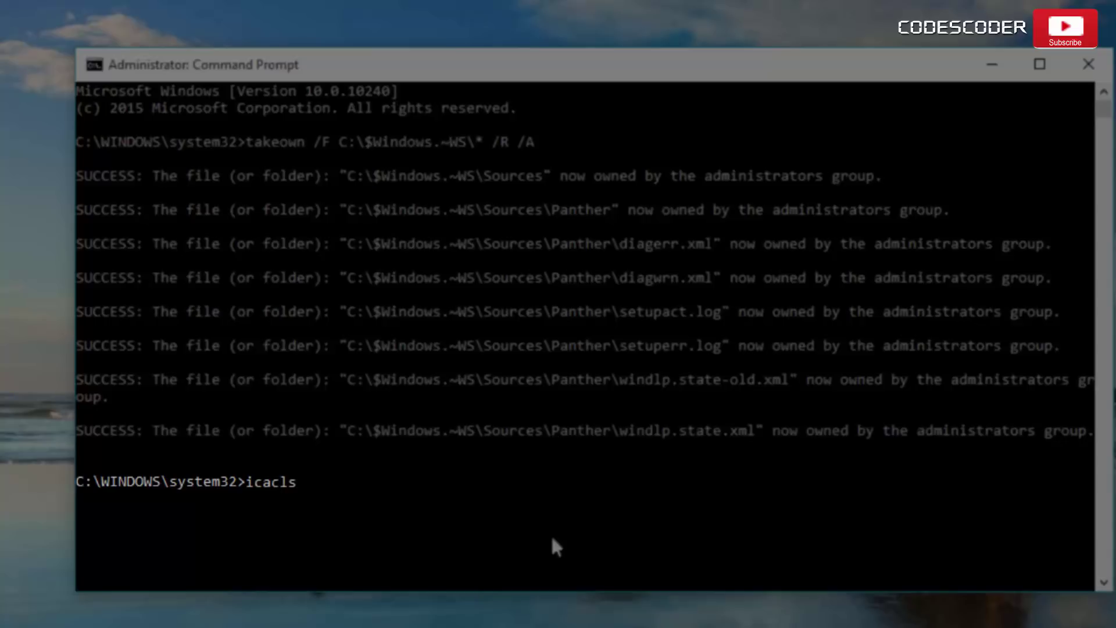
{"action": "type", "text": "C:"}
{"action": "type", "text": "\\$Windows.~WS\\*.* /T /grant administrators:F"}
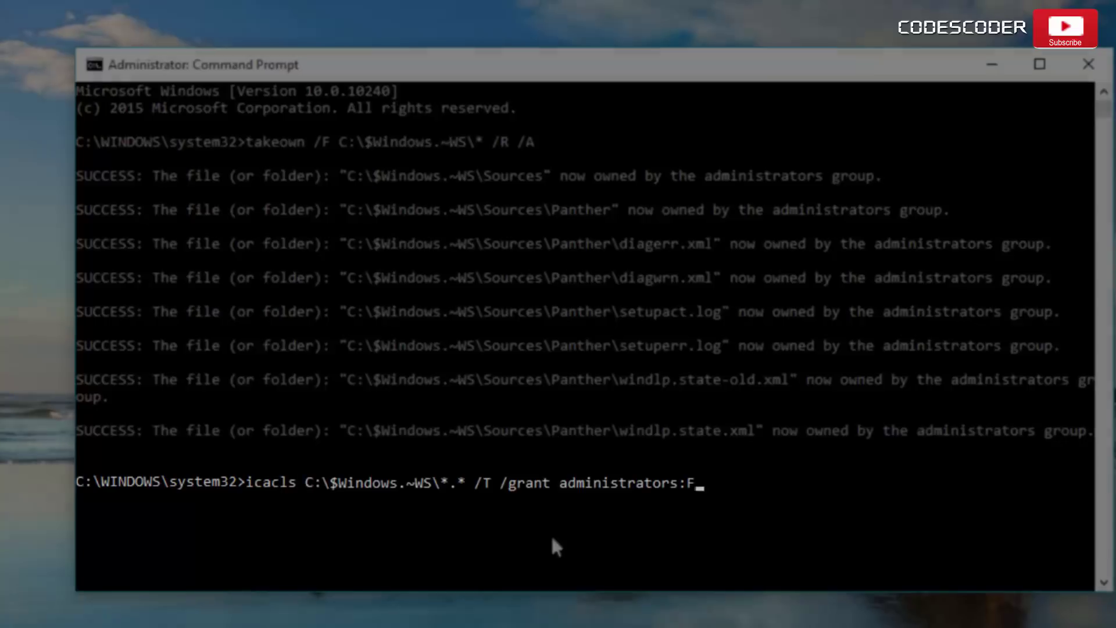
{"action": "key", "text": "Return"}
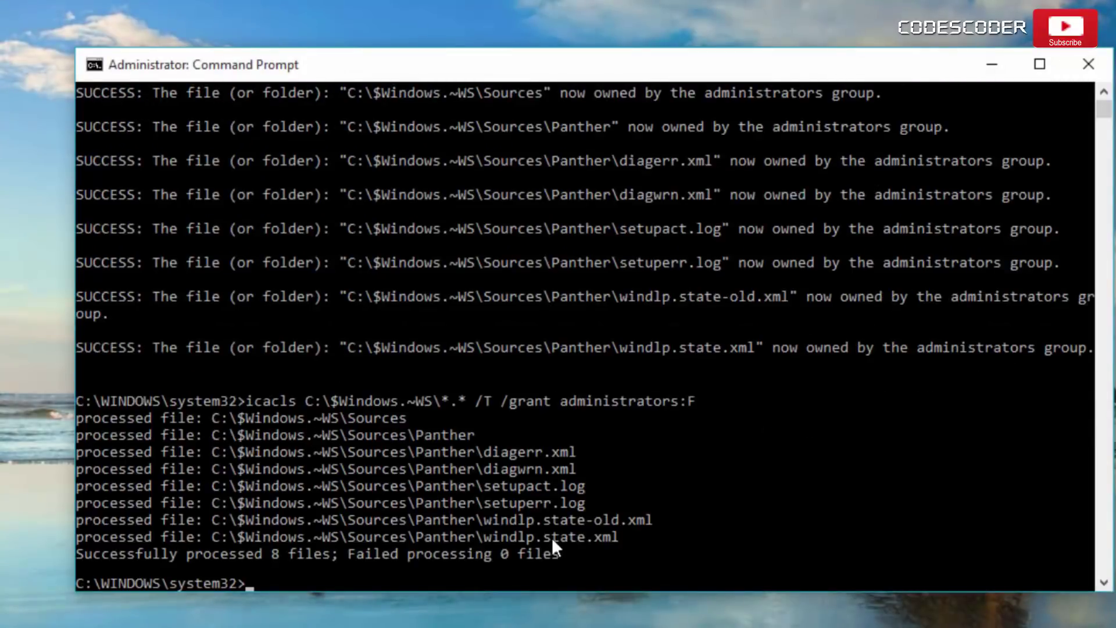
Delete the folder with rmdir /S /Q C:\$Windows.~WS\
{"action": "type", "text": "rmdir"}
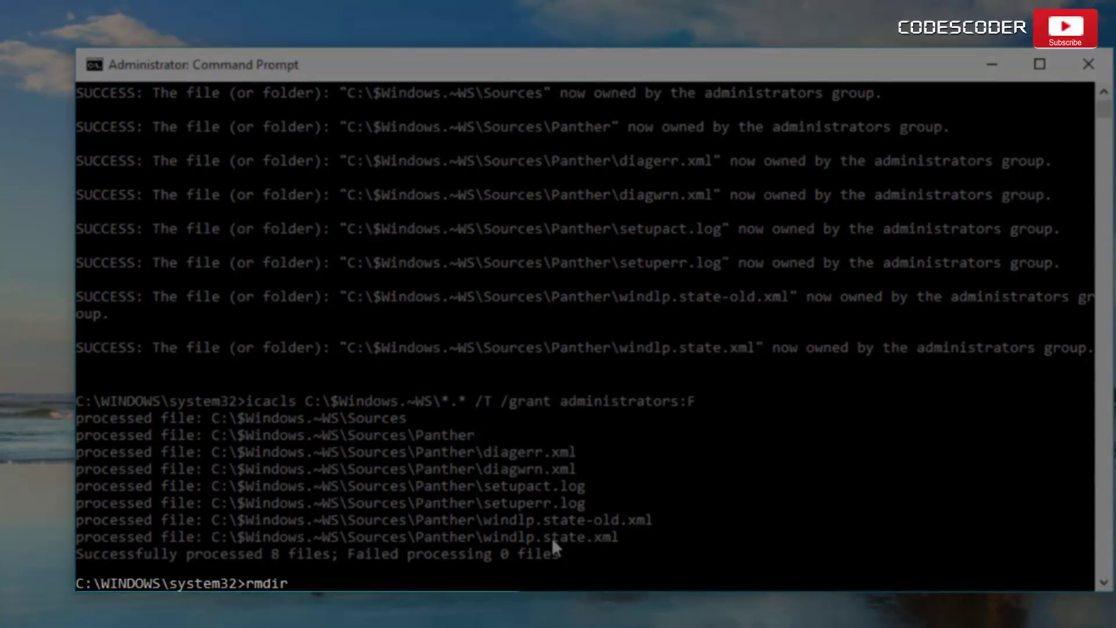
{"action": "type", "text": " /S /Q C:\\$Windows.~WS\\"}
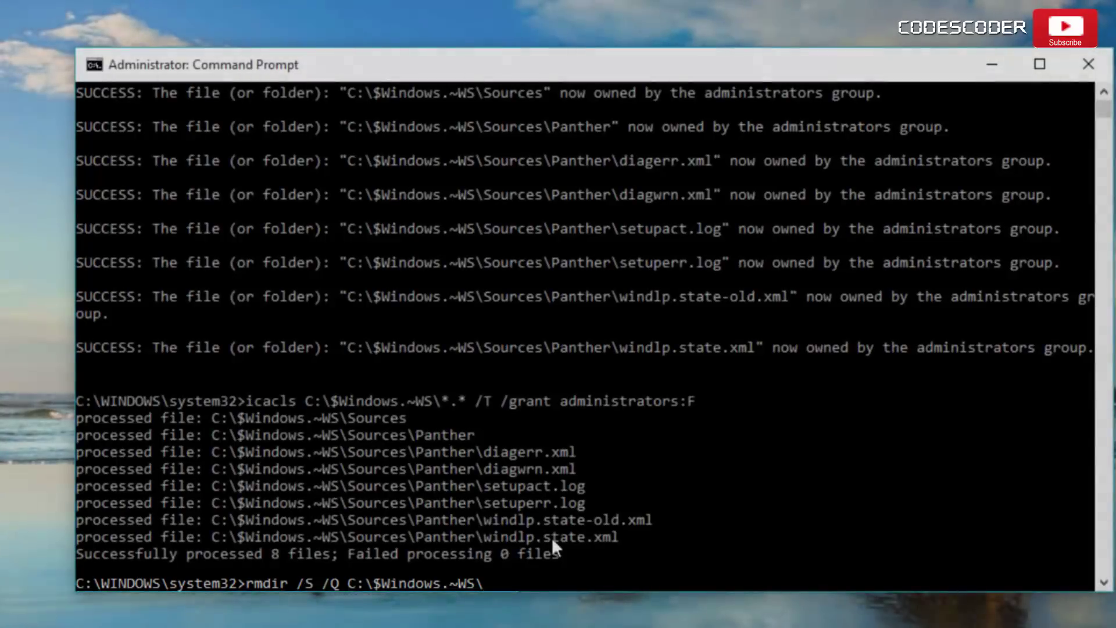
{"action": "key", "text": "Return"}
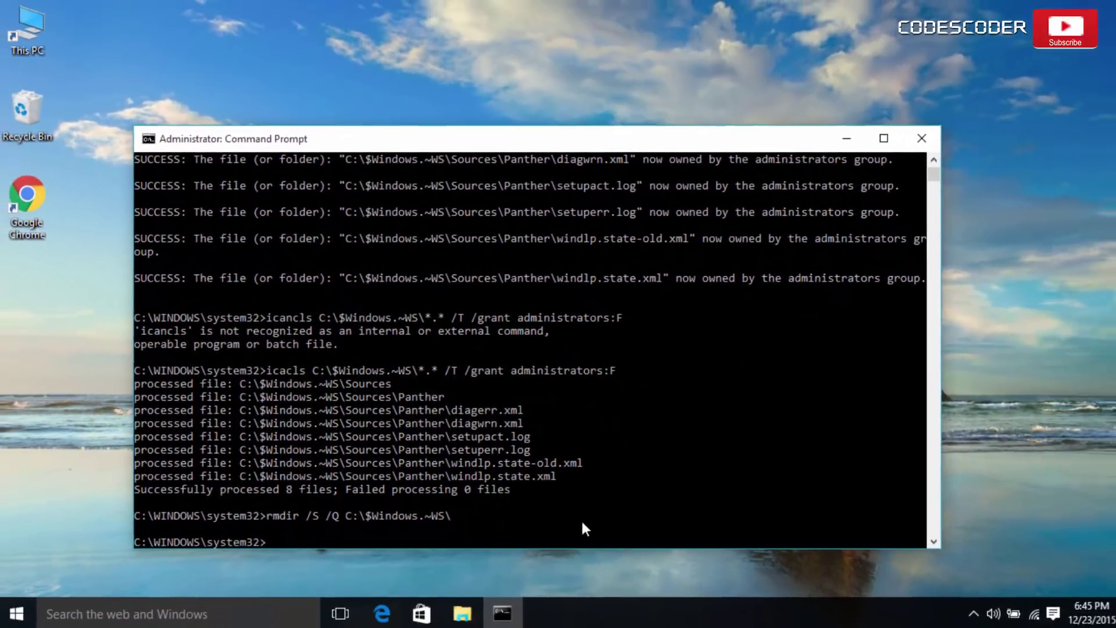
{"action": "key", "text": "alt+Tab"}
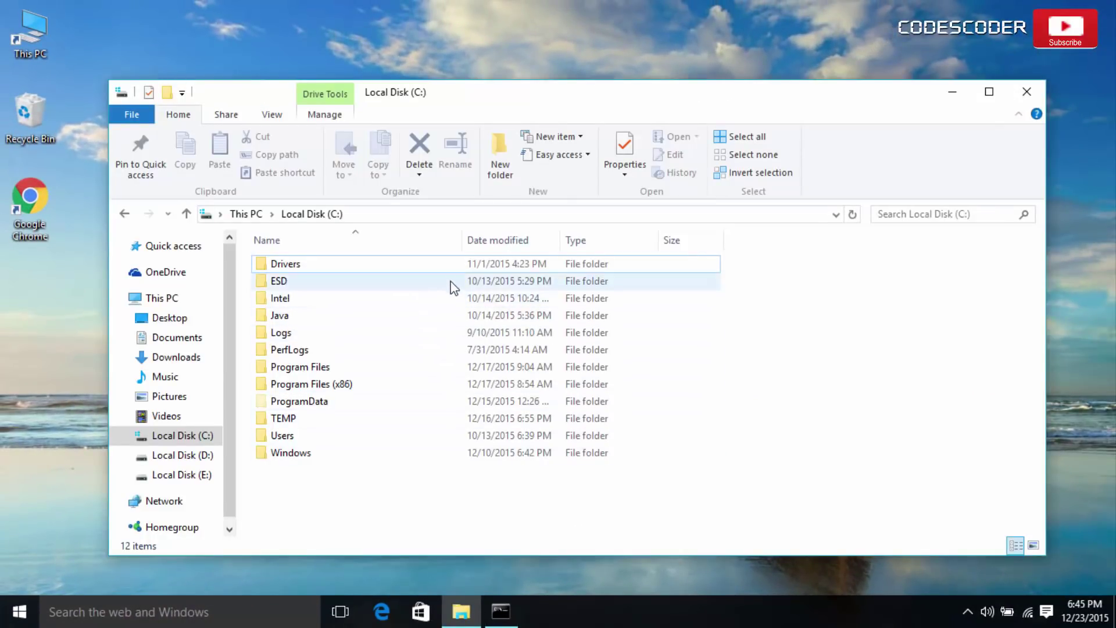
{"action": "mouse_move", "coordinate": [453, 283]}
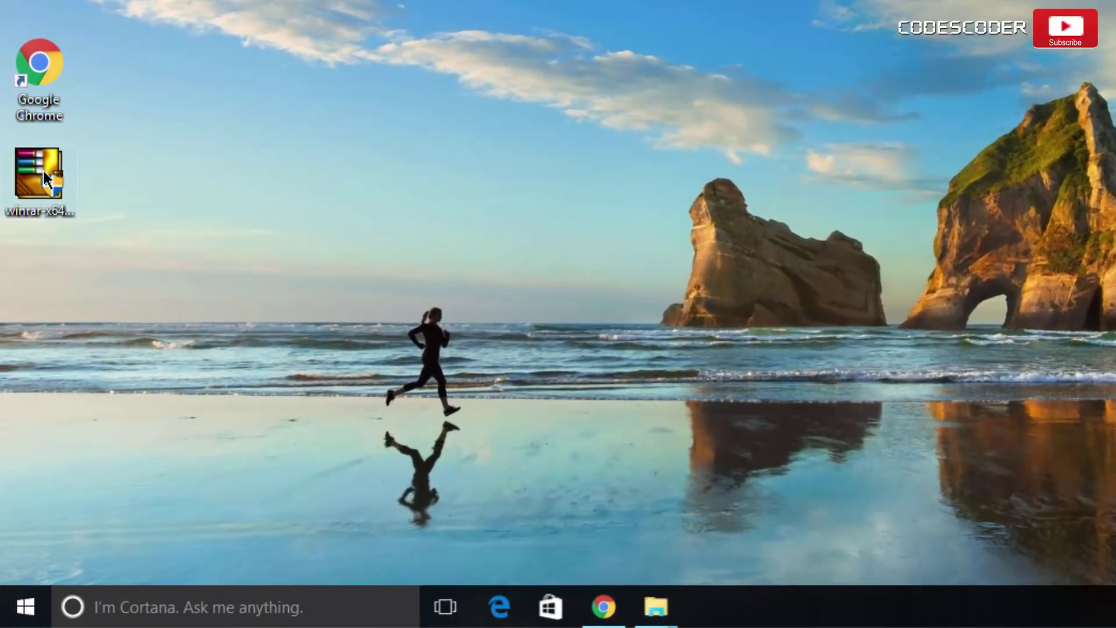
In winrar-x64-521.exe's Properties, enable Windows 7 compatibility mode and apply the settings
{"action": "left_click", "coordinate": [43, 169]}
{"action": "right_click", "coordinate": [43, 168]}
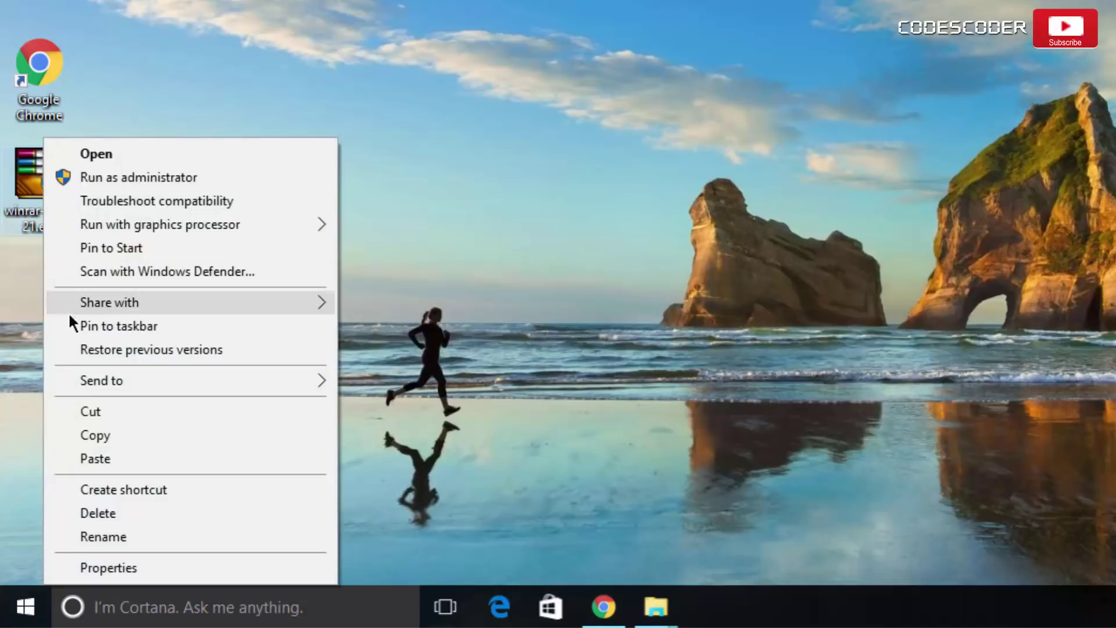
{"action": "left_click", "coordinate": [156, 567]}
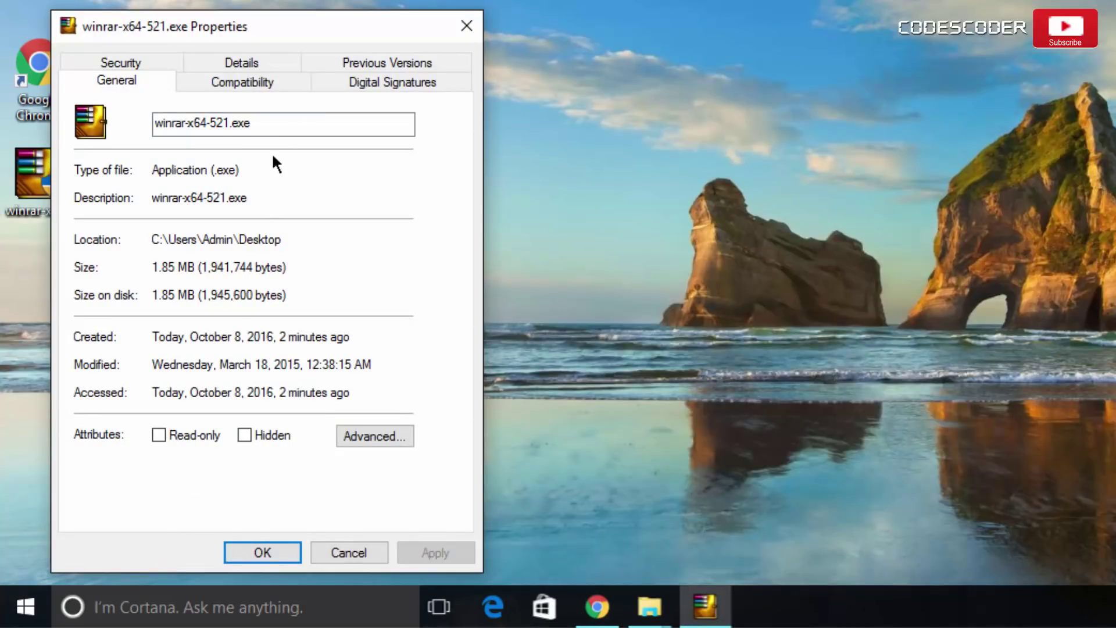
{"action": "left_click", "coordinate": [287, 84]}
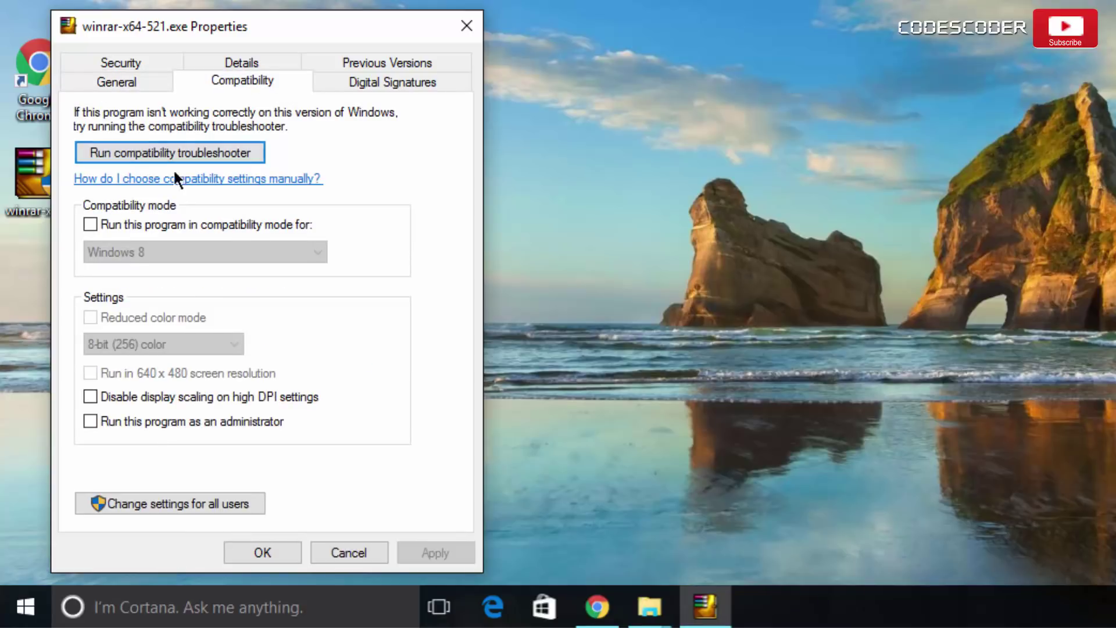
{"action": "left_click", "coordinate": [90, 224]}
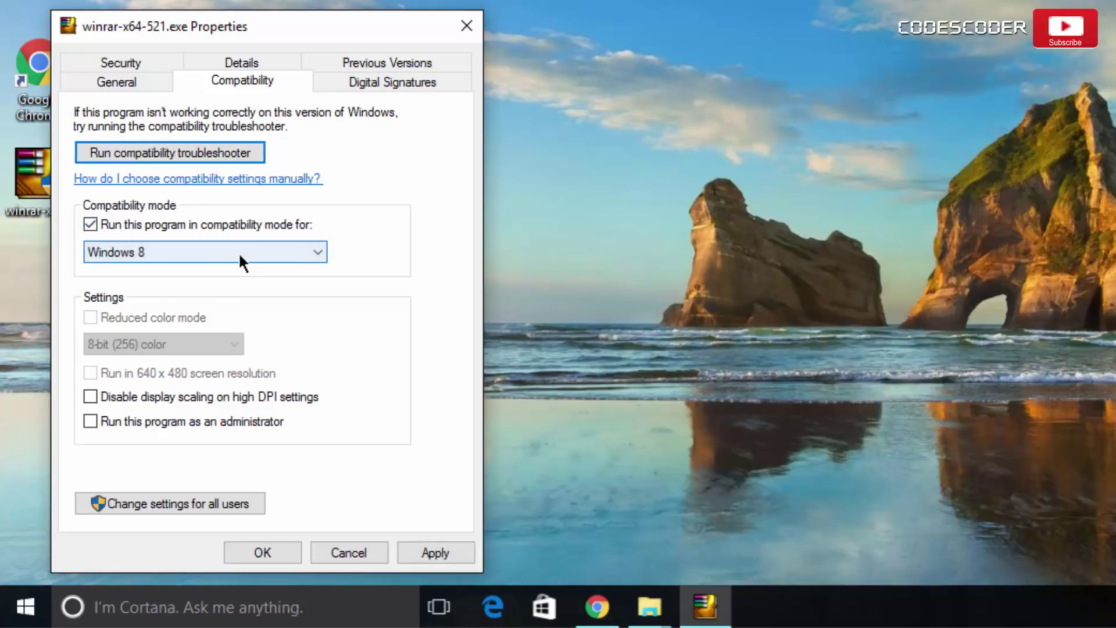
{"action": "left_click", "coordinate": [246, 253]}
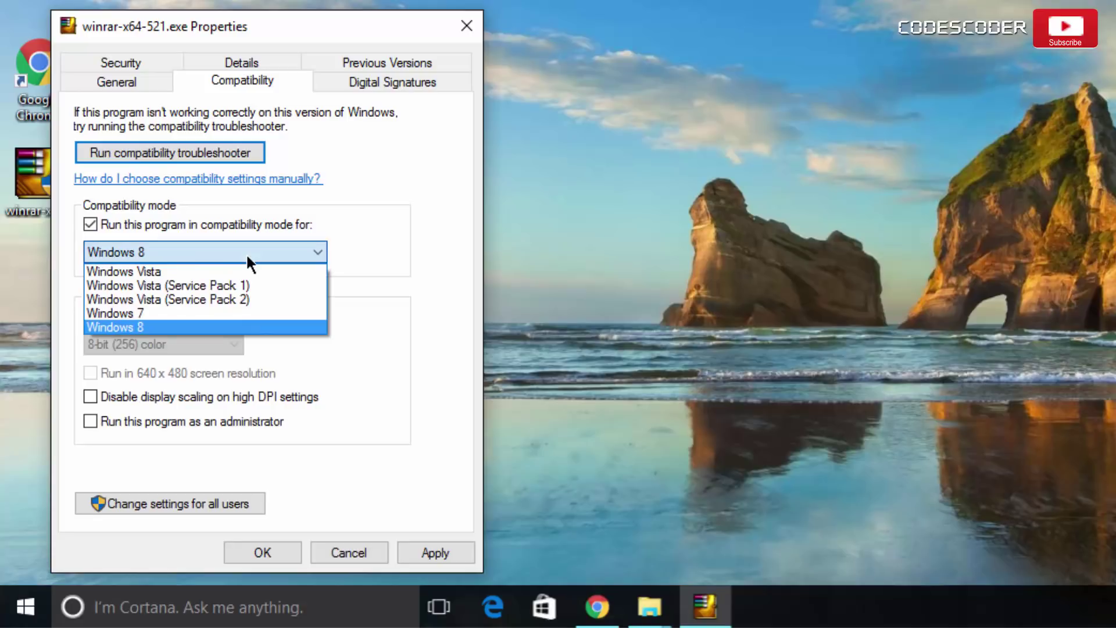
{"action": "left_click", "coordinate": [241, 314]}
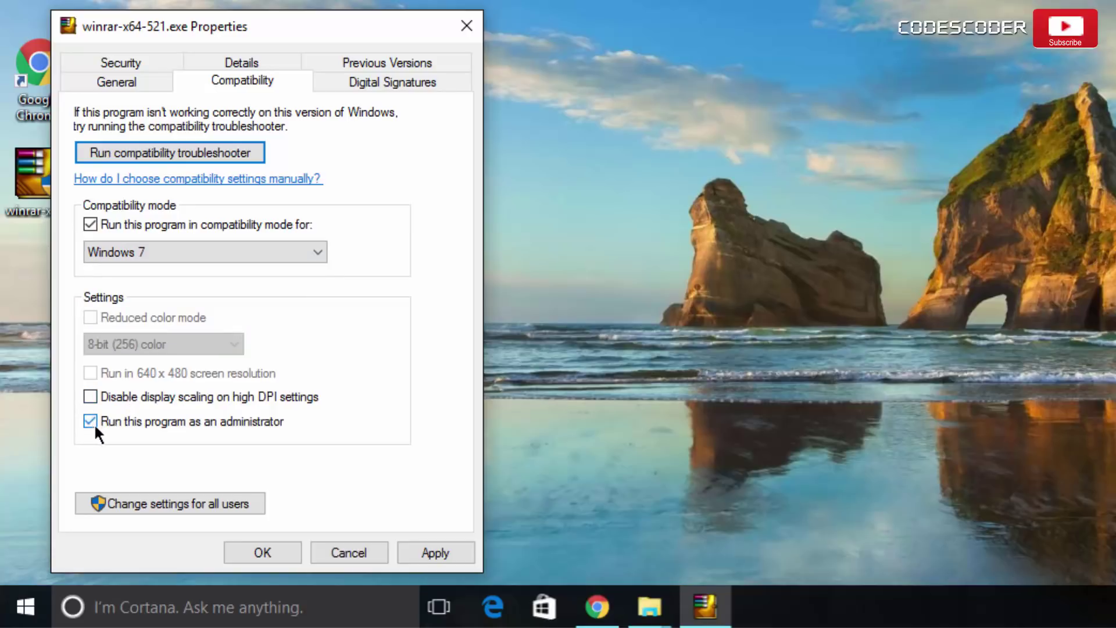
{"action": "left_click", "coordinate": [426, 547]}
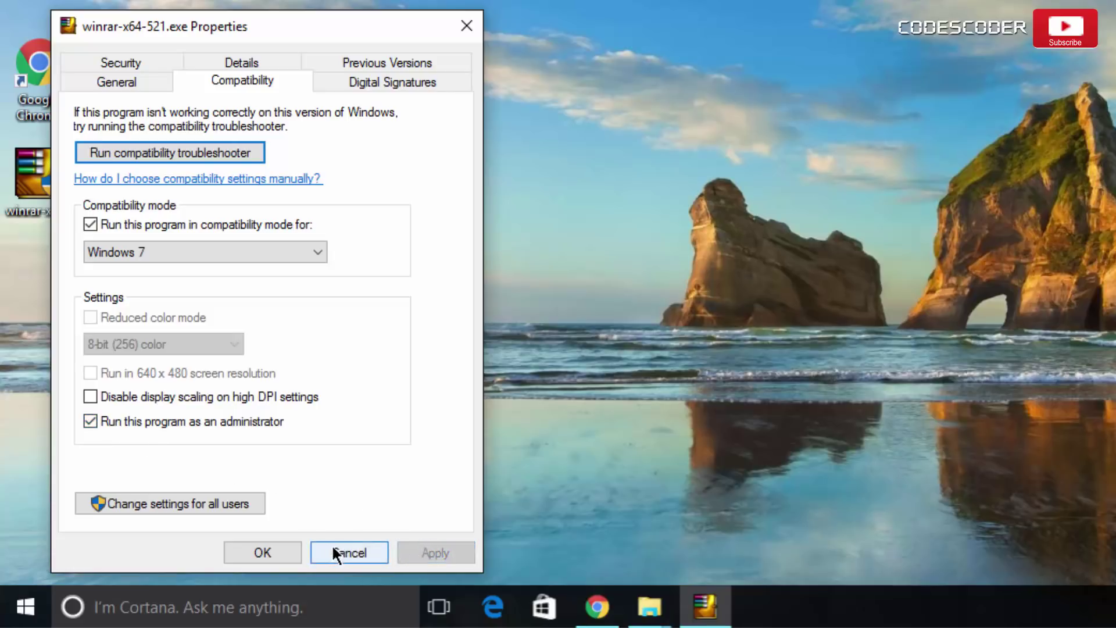
{"action": "left_click", "coordinate": [262, 549]}
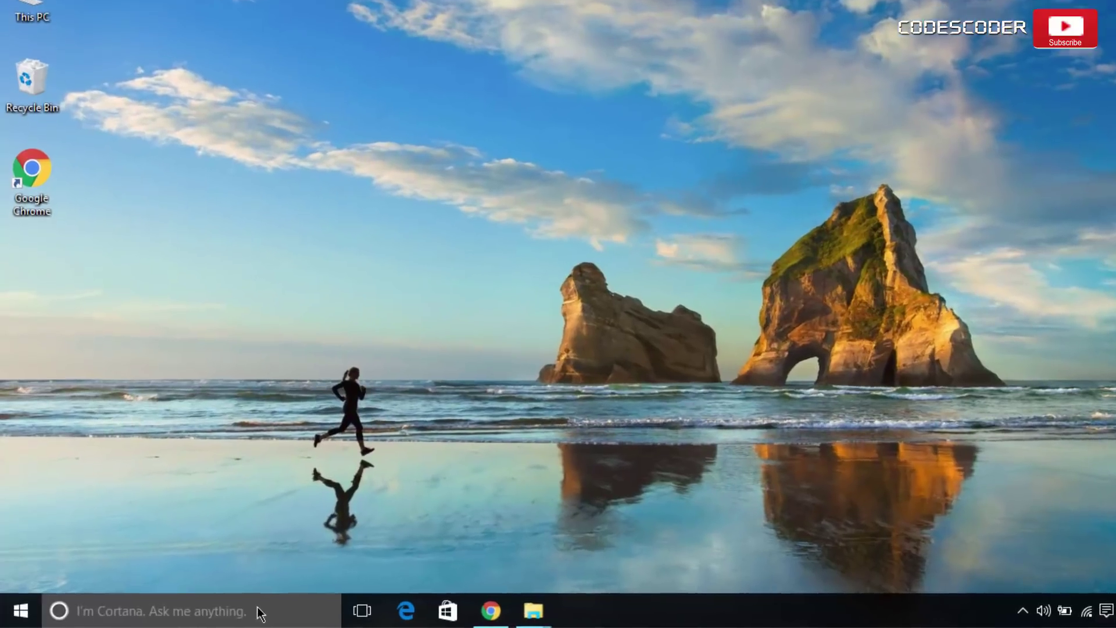
Search 'command prompt' and open it as administrator
{"action": "left_click", "coordinate": [242, 612]}
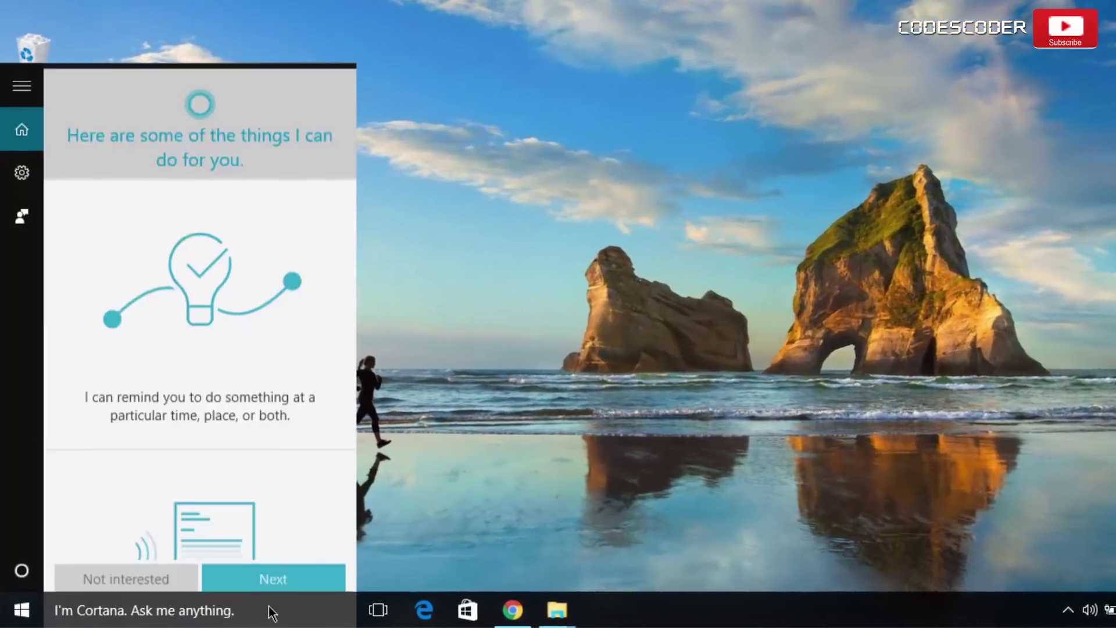
{"action": "type", "text": "command "}
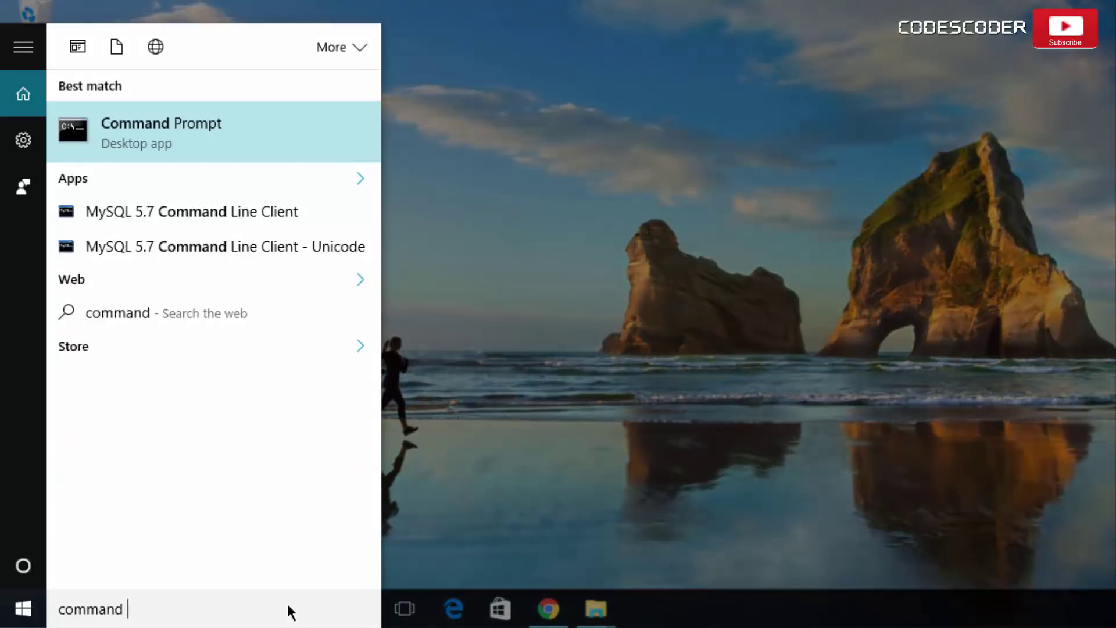
{"action": "type", "text": "prompt"}
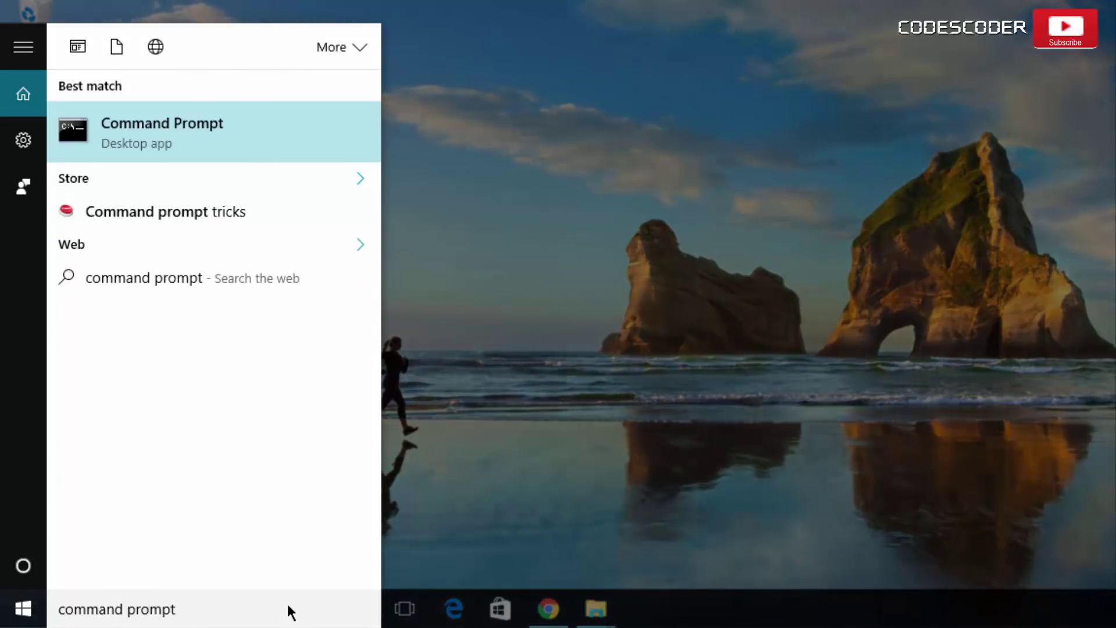
{"action": "right_click", "coordinate": [289, 137]}
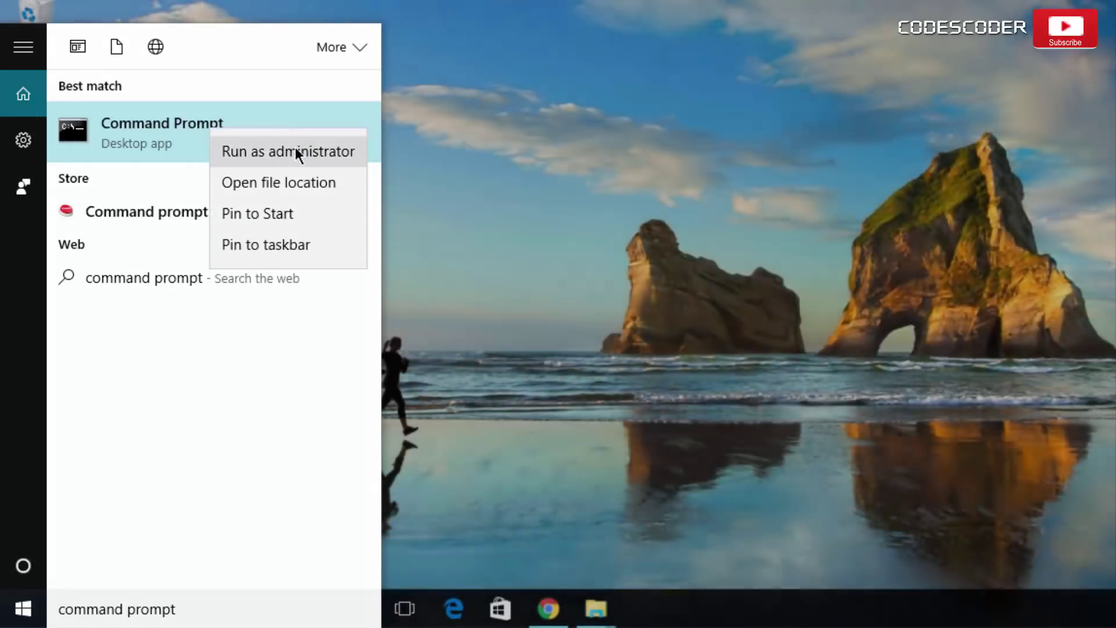
{"action": "left_click", "coordinate": [294, 150]}
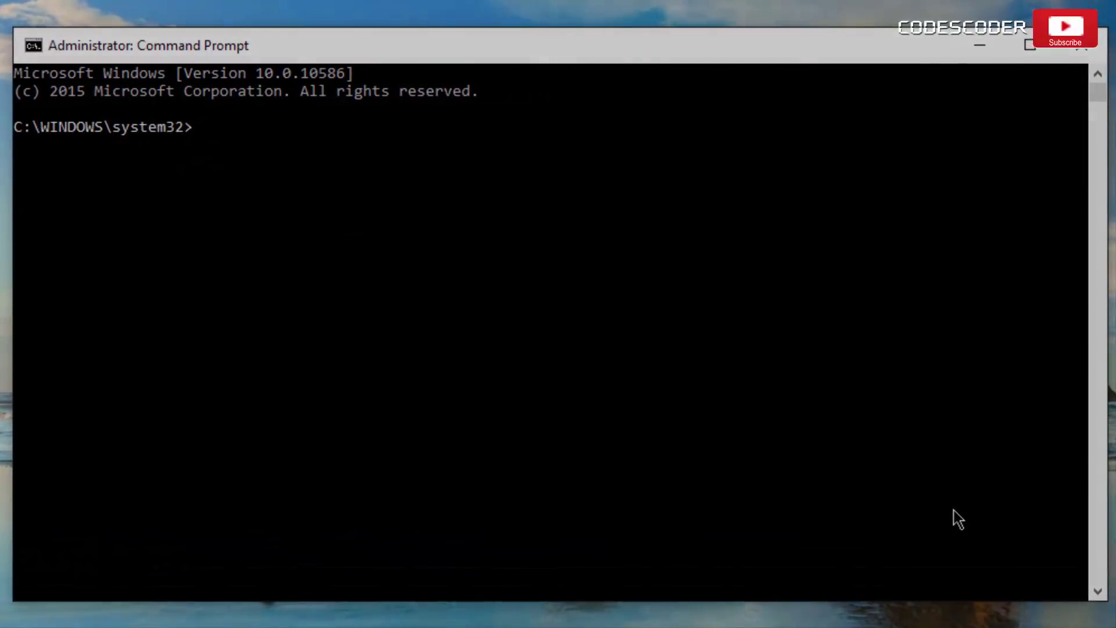
Run DISM.exe /Online /Cleanup-image /Restorehealth to completion, then close the console
{"action": "type", "text": "DISM"}
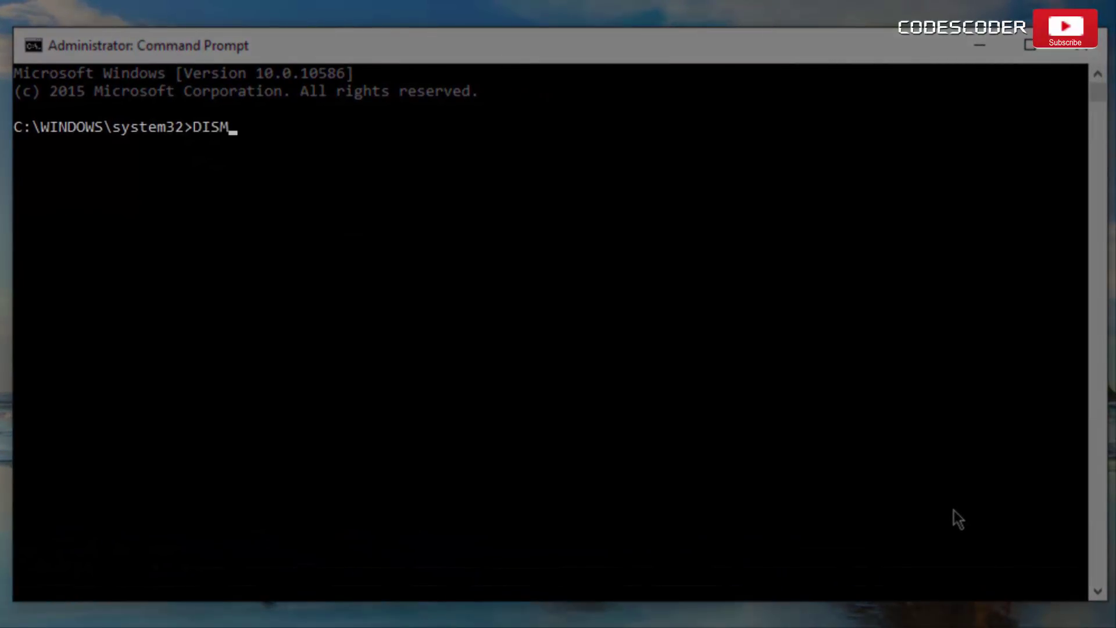
{"action": "type", "text": ".exe"}
{"action": "type", "text": "/Online /Cleanup-image /Restorehealth"}
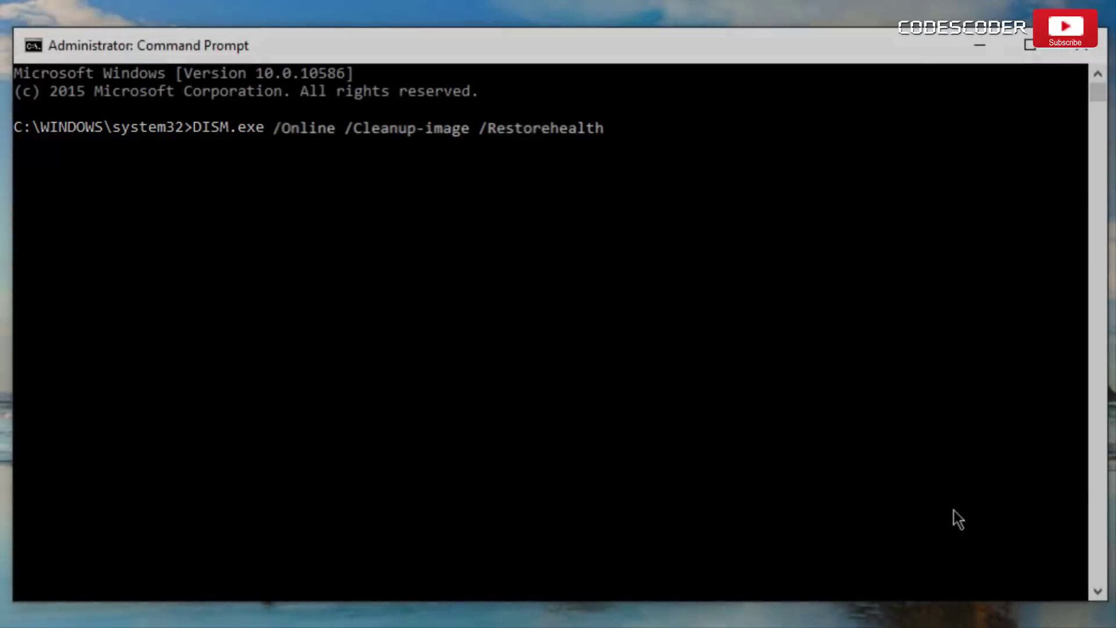
{"action": "key", "text": "Return"}
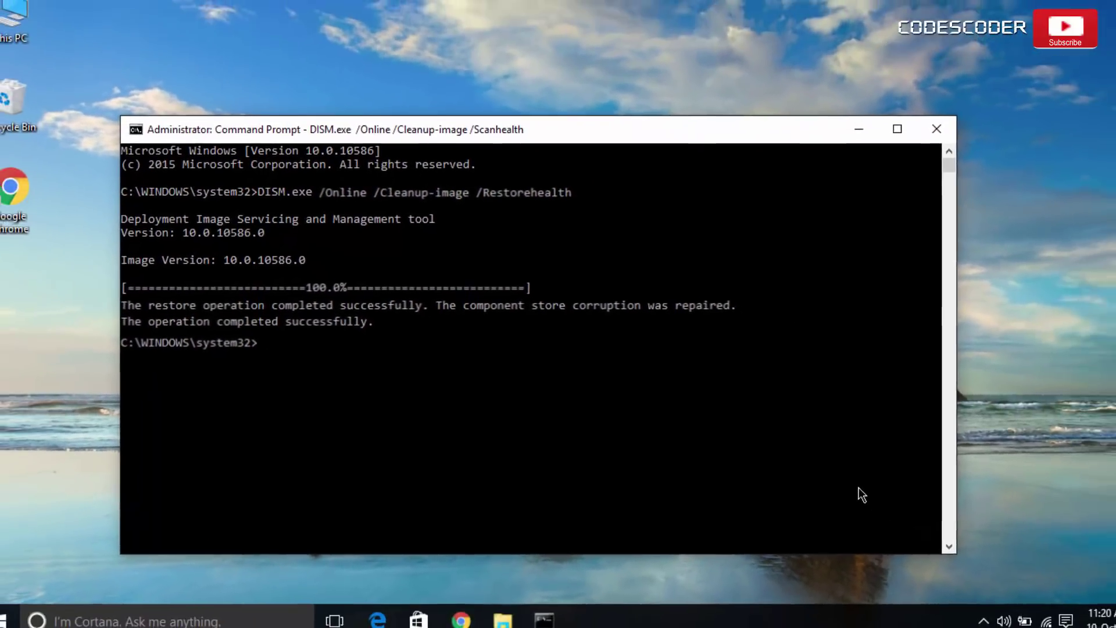
{"action": "key", "text": "alt+F4"}
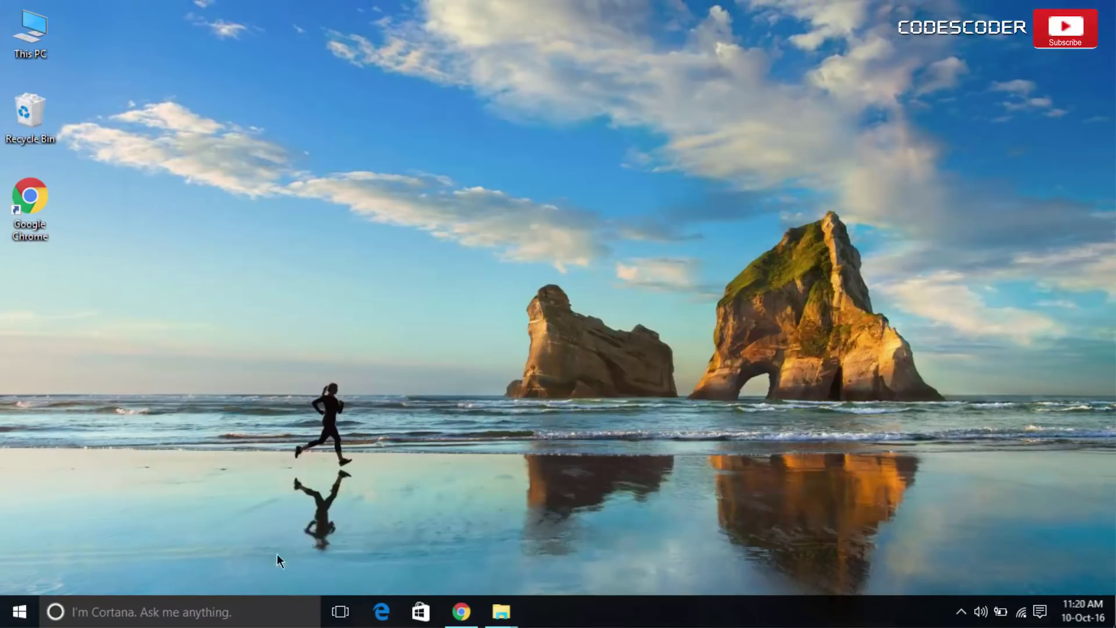
Restart the PC from the Start menu's power options so the DISM repair takes effect
{"action": "left_click", "coordinate": [19, 612]}
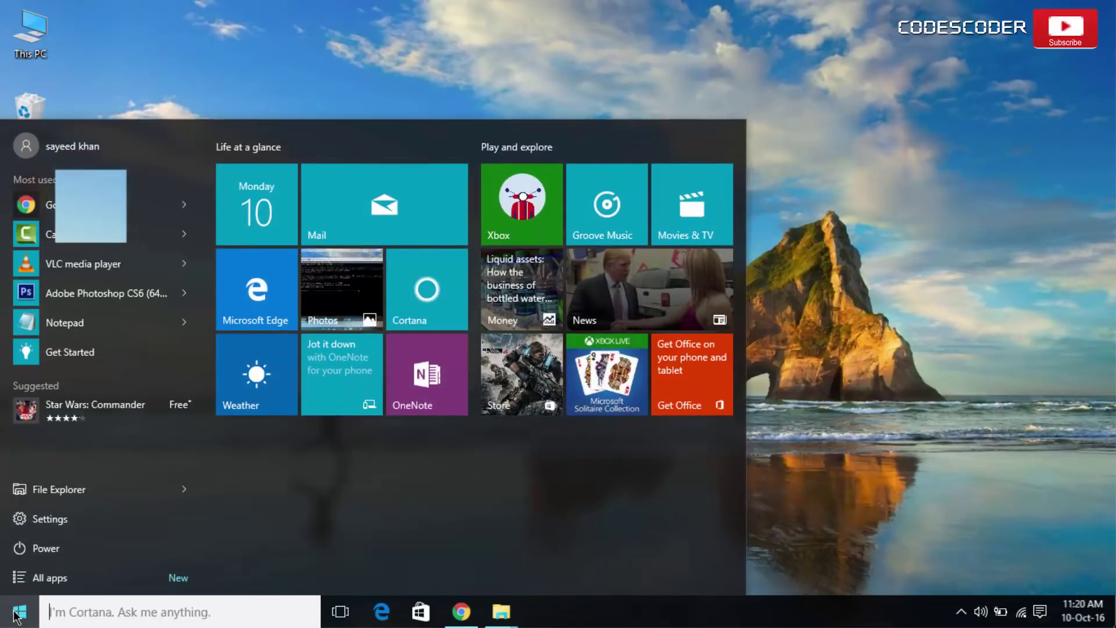
{"action": "left_click", "coordinate": [42, 548]}
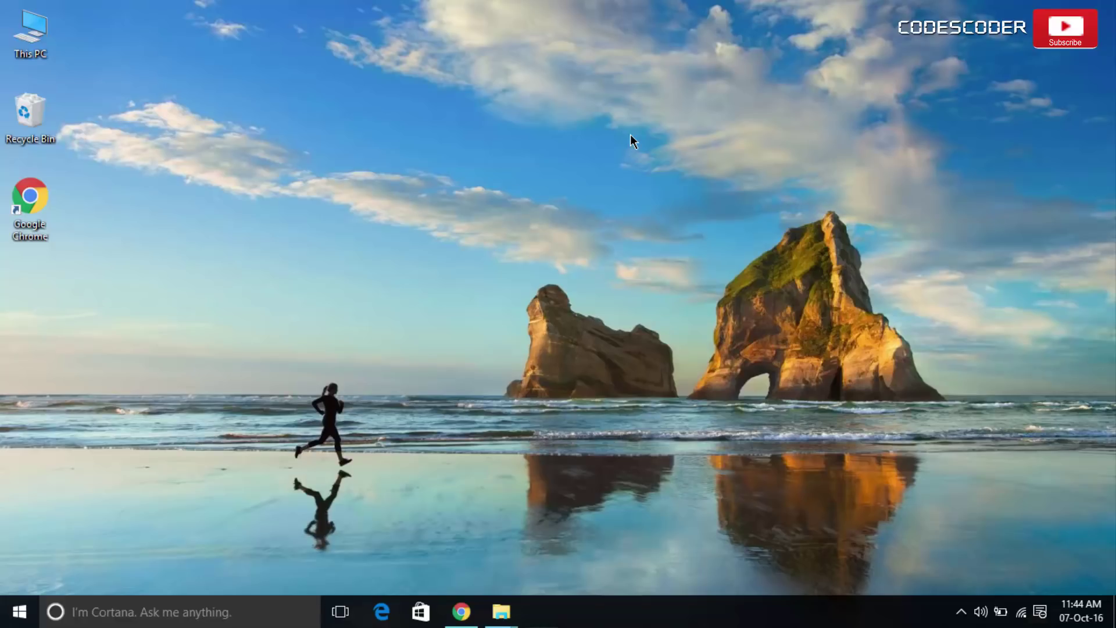
In an admin Command Prompt, schedule chkdsk /f /r for the next restart, confirming with Y
{"action": "key", "text": "super+x"}
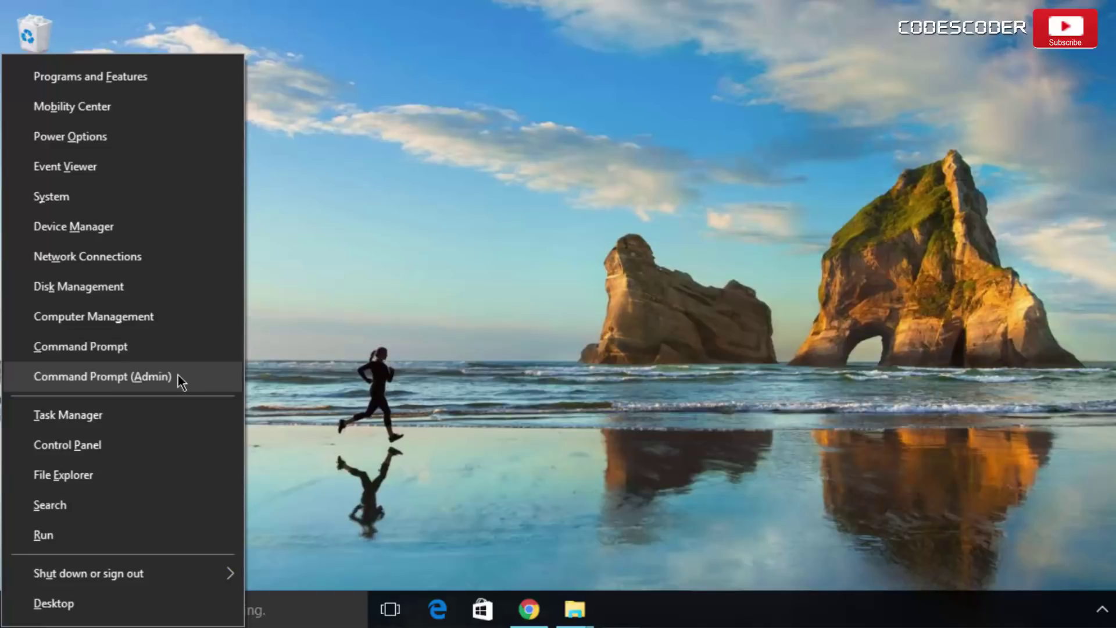
{"action": "left_click", "coordinate": [178, 377]}
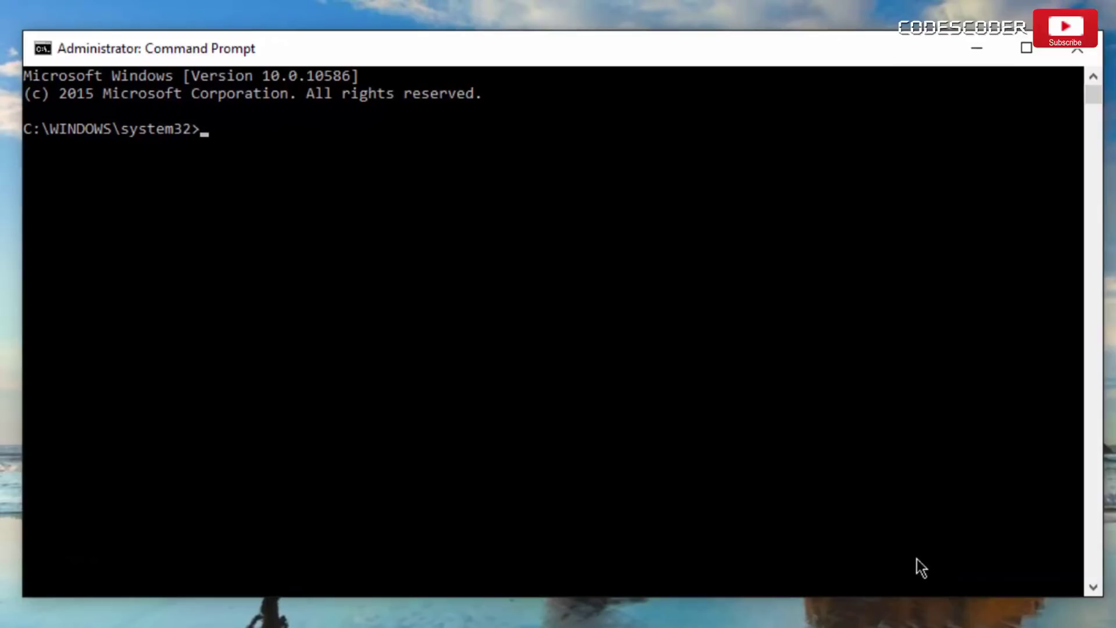
{"action": "type", "text": "chkdsk"}
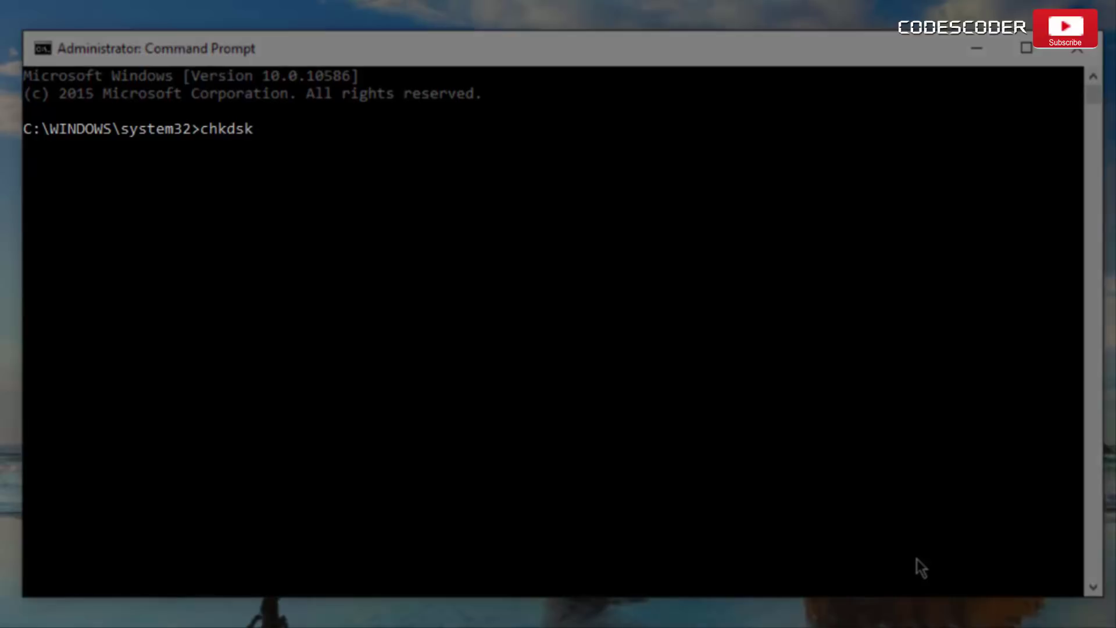
{"action": "type", "text": " /f /r"}
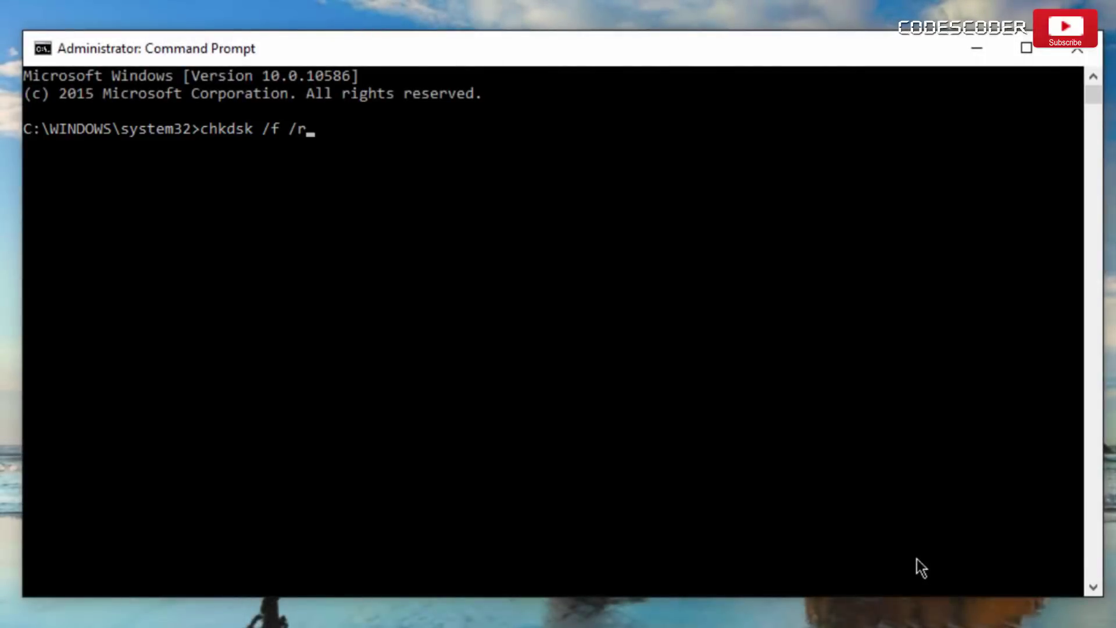
{"action": "key", "text": "Return"}
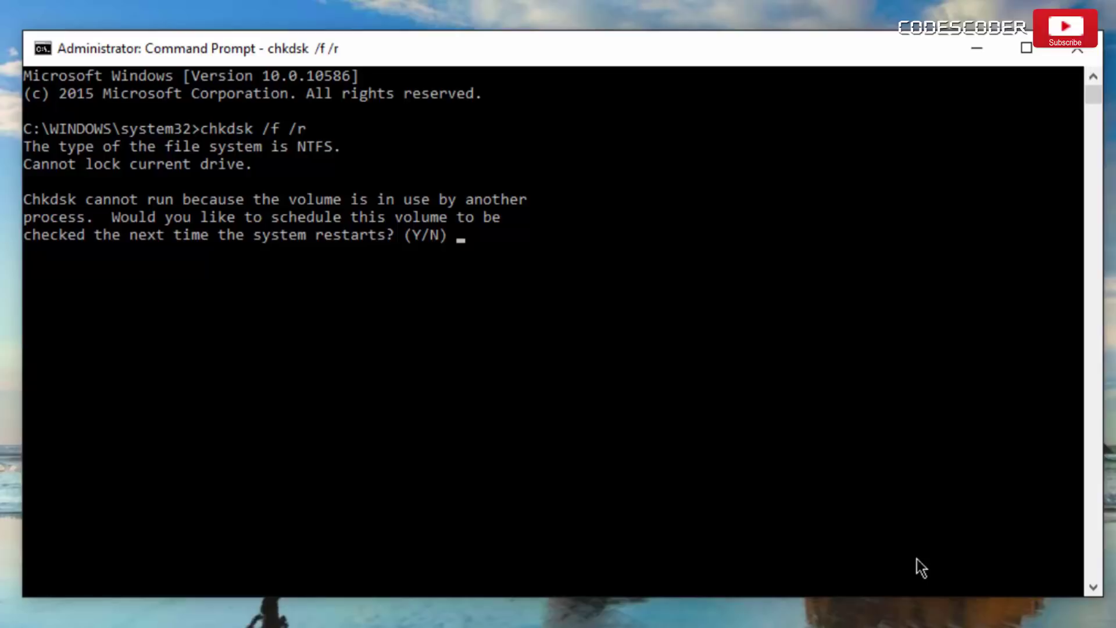
{"action": "type", "text": "Y"}
{"action": "key", "text": "Return"}
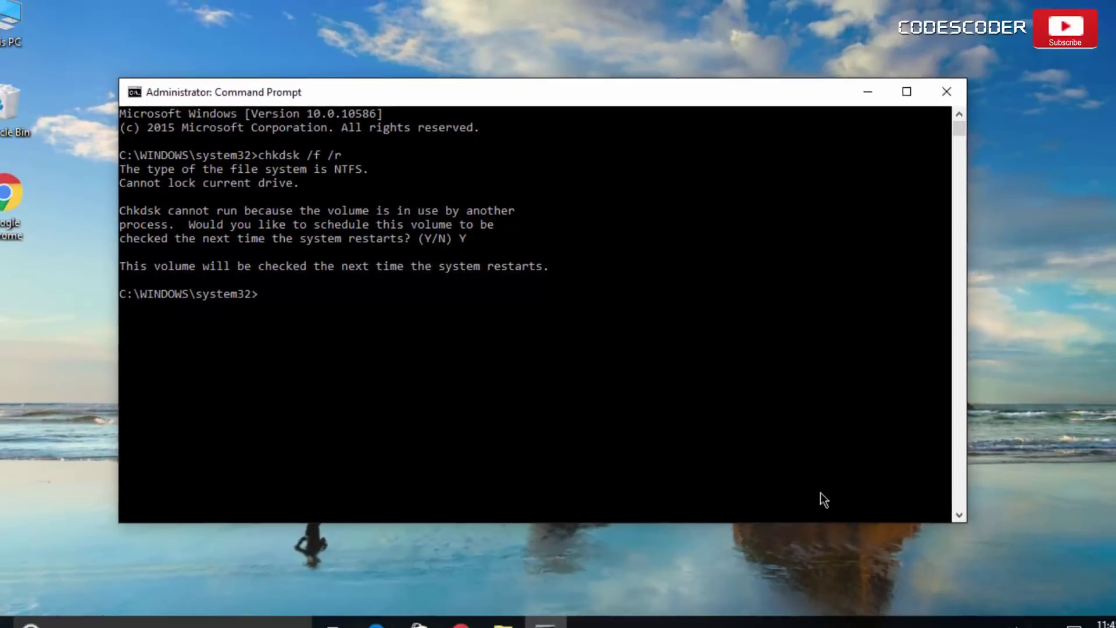
Restart Windows so the scheduled chkdsk scans and repairs drive C:
{"action": "left_click", "coordinate": [22, 613]}
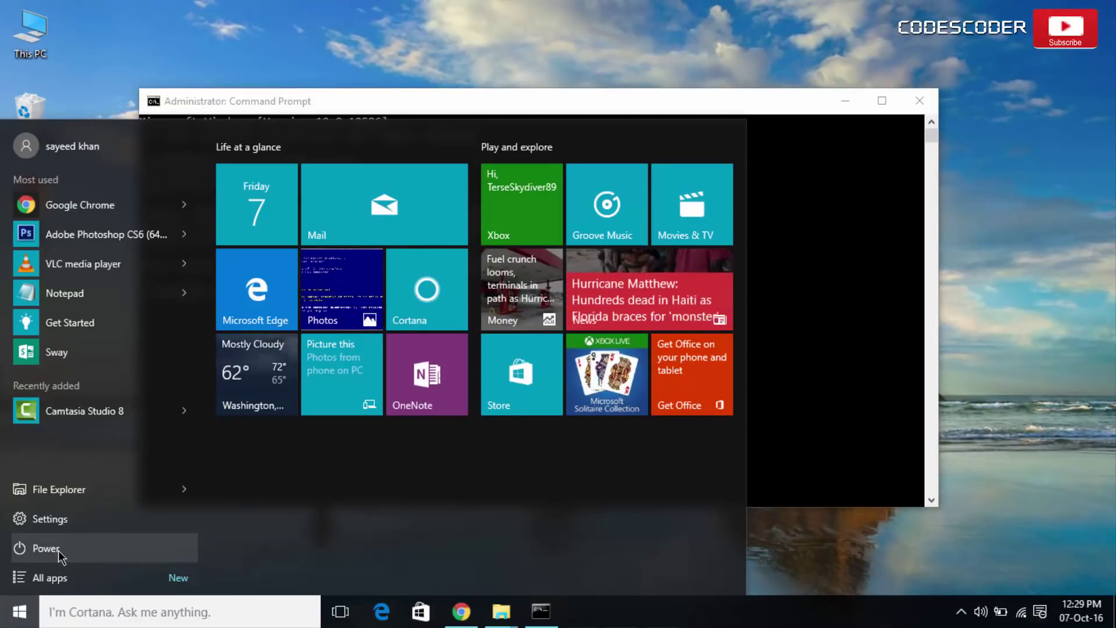
{"action": "left_click", "coordinate": [58, 550]}
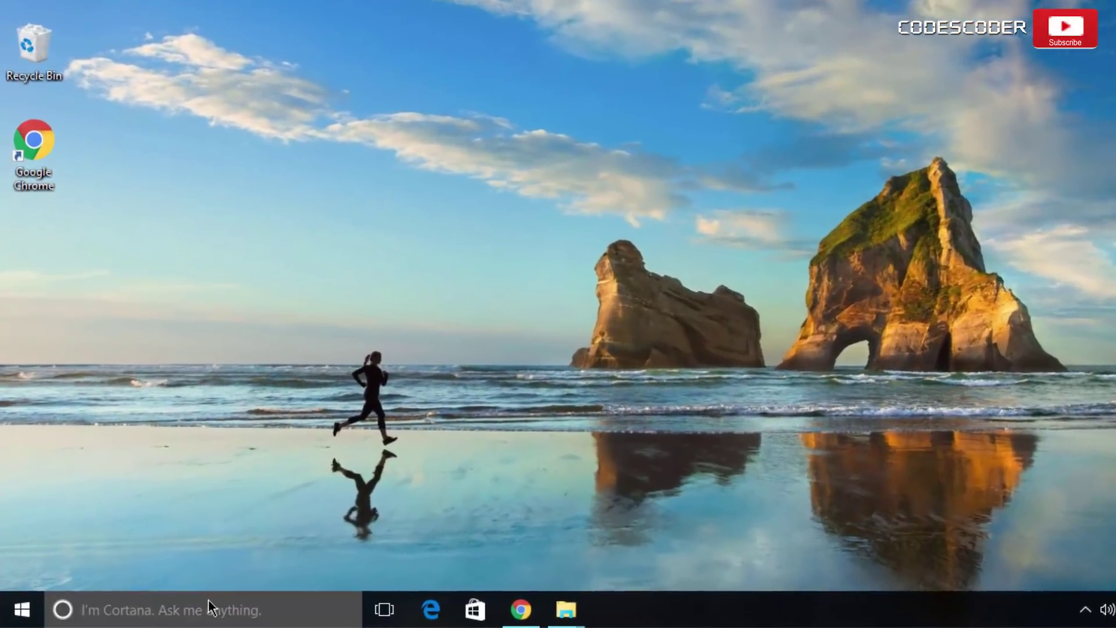
Search 'defrag', launch Defragment and Optimize Drives, and analyze drive C:
{"action": "left_click", "coordinate": [209, 605]}
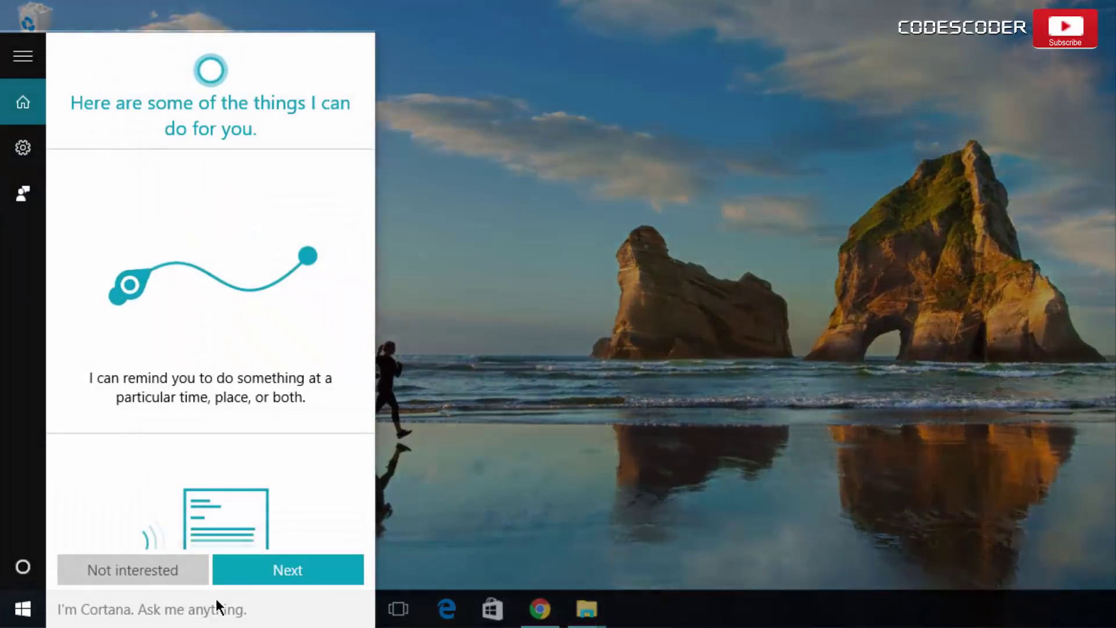
{"action": "type", "text": "defrag"}
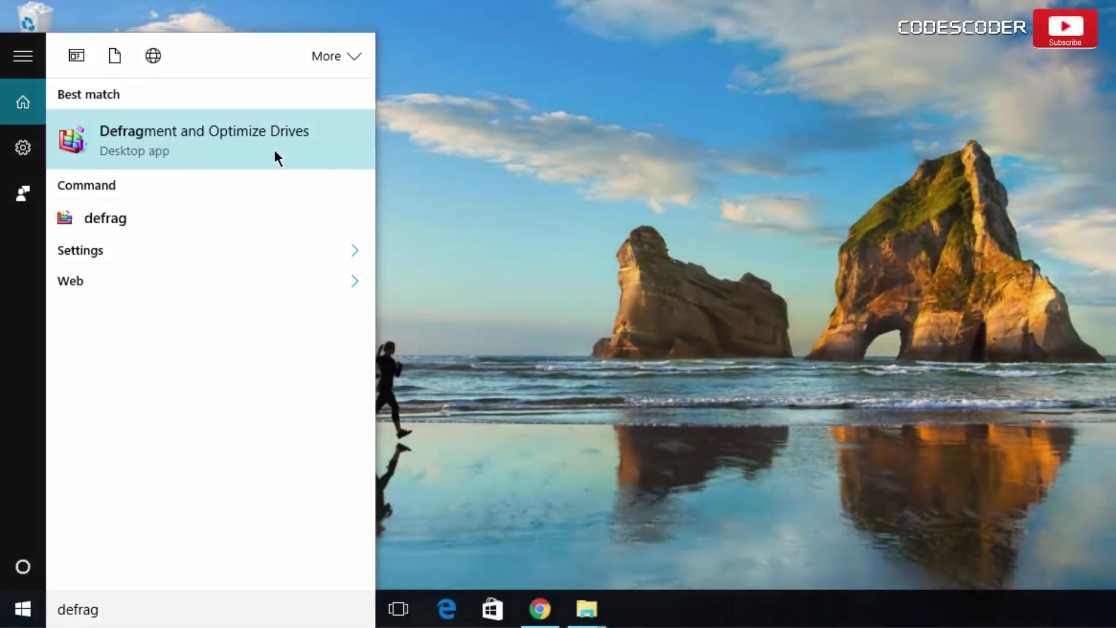
{"action": "left_click", "coordinate": [274, 149]}
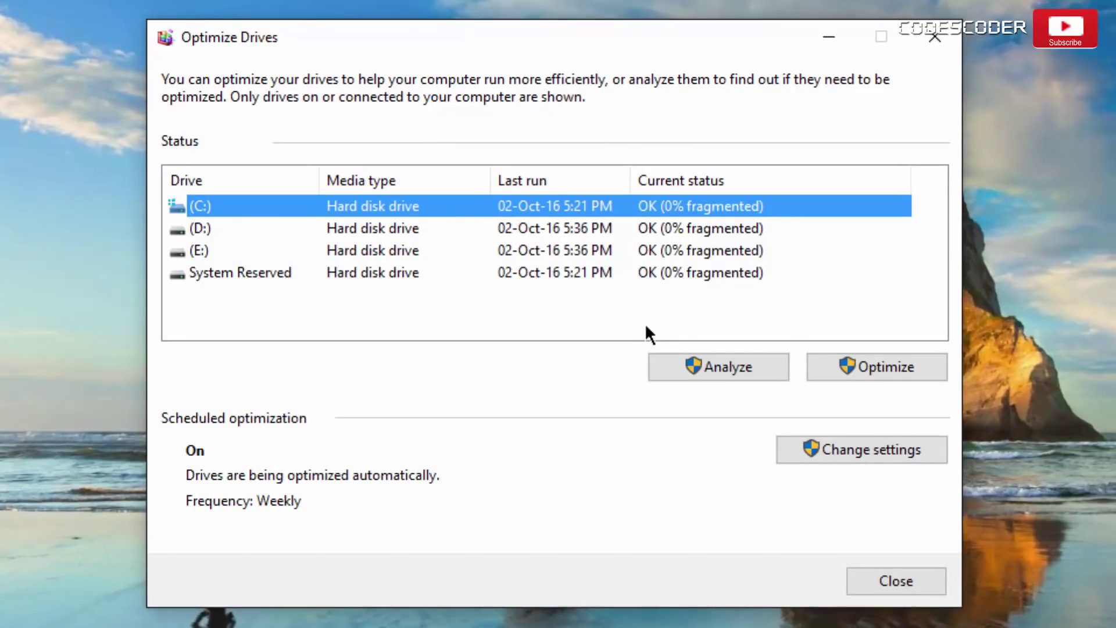
{"action": "left_click", "coordinate": [717, 366]}
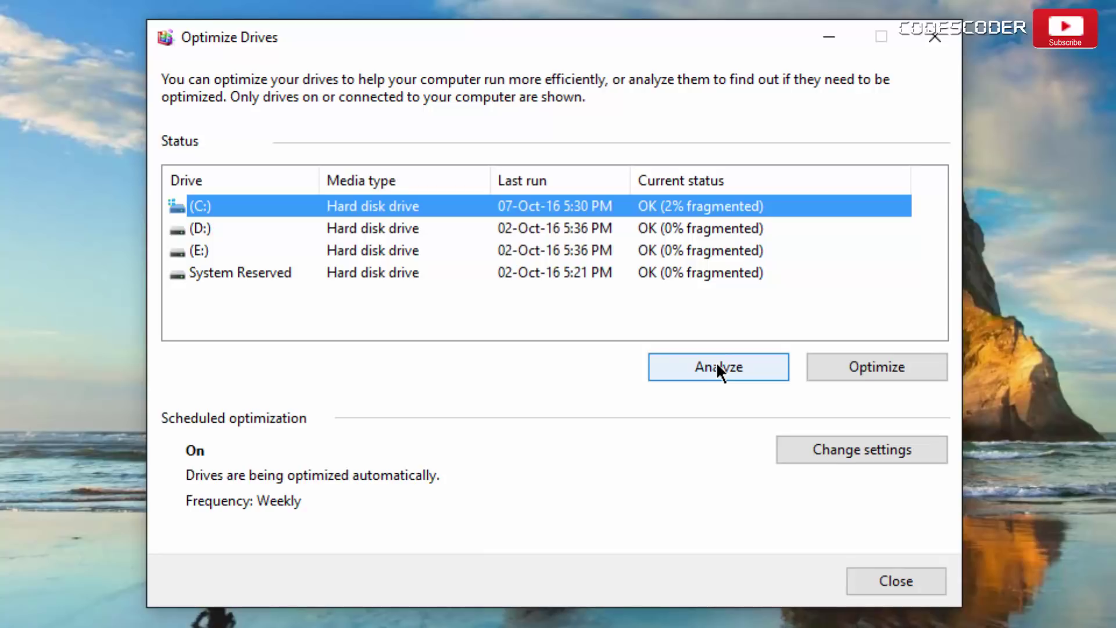
Close the Optimize Drives window with Alt+F4
{"action": "key", "text": "alt"}
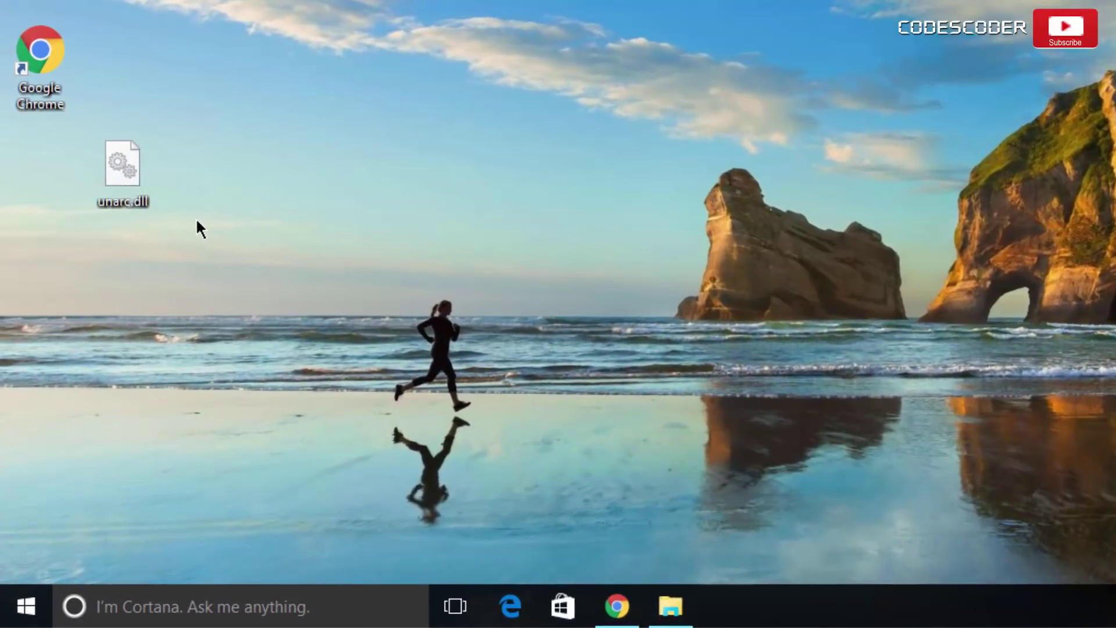
Copy the new unarc.dll file from the desktop
{"action": "left_click", "coordinate": [125, 176]}
{"action": "right_click", "coordinate": [124, 175]}
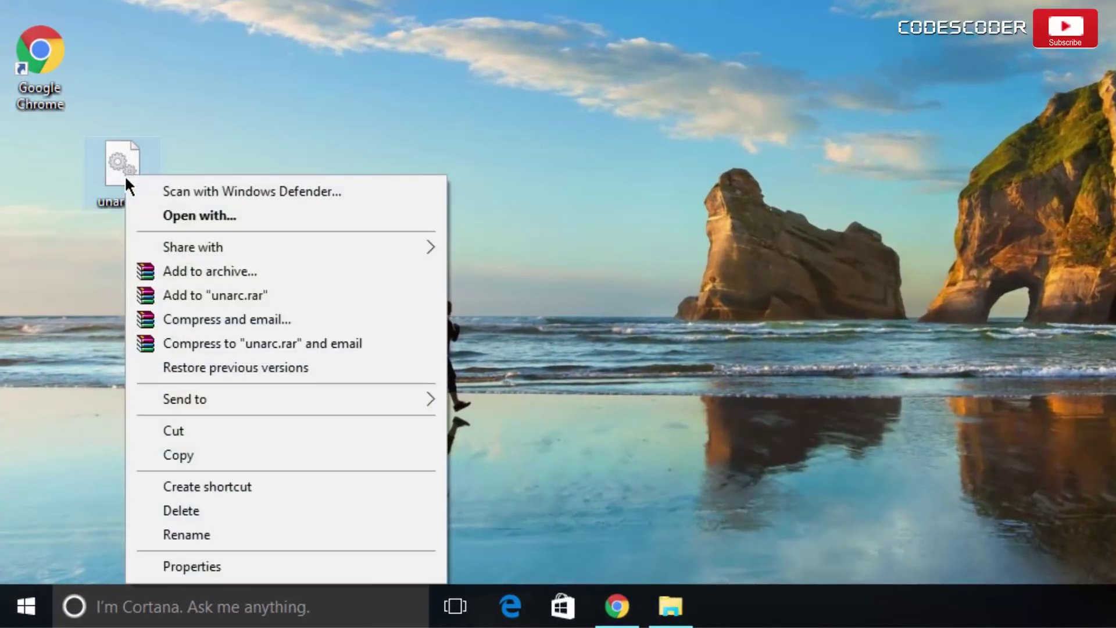
{"action": "left_click", "coordinate": [219, 455]}
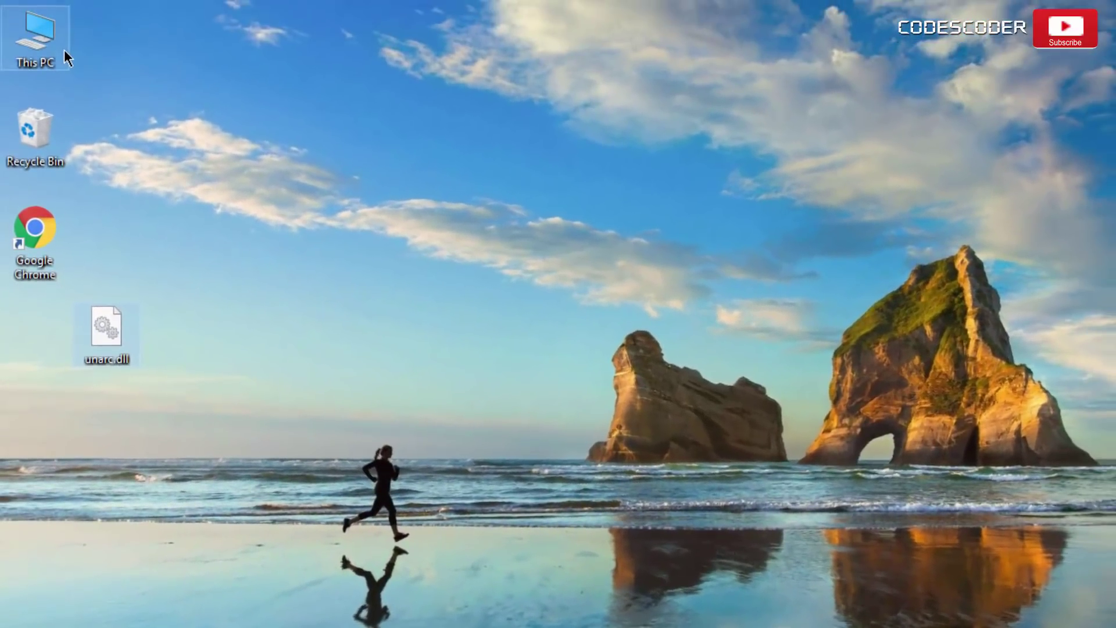
Browse This PC > Local Disk (C:) > Windows > System32 and scroll down to unarc.dll
{"action": "double_click", "coordinate": [55, 4]}
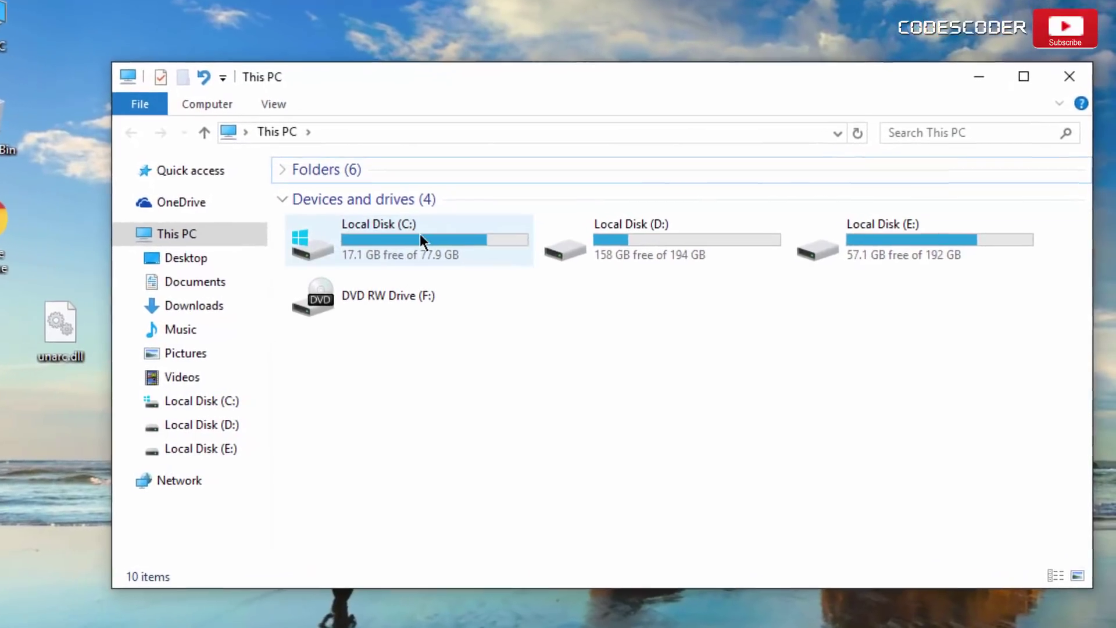
{"action": "double_click", "coordinate": [448, 239]}
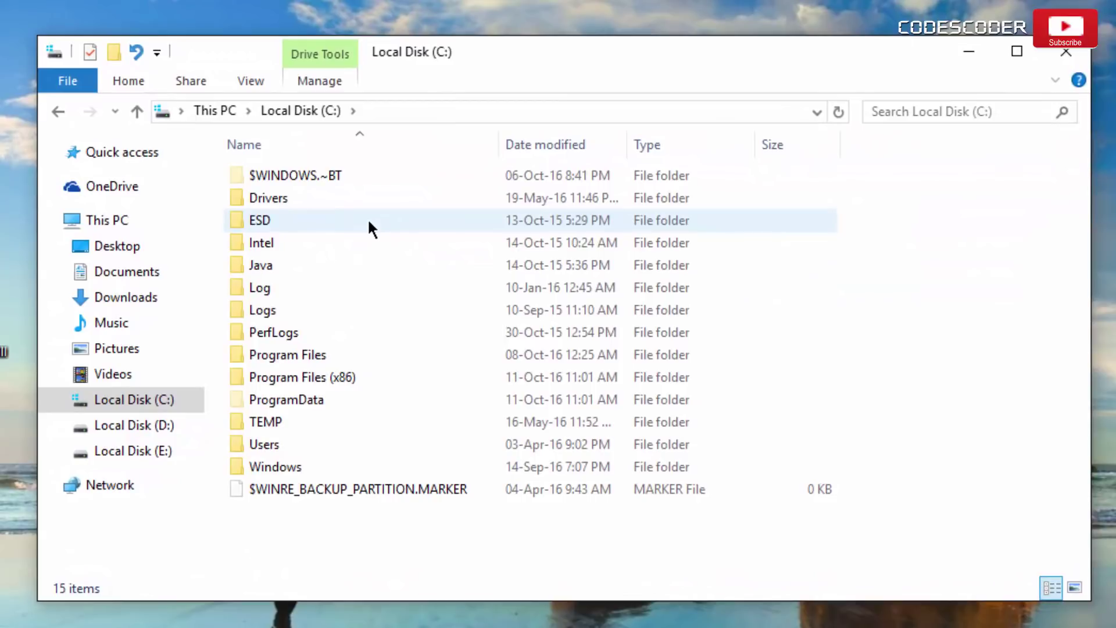
{"action": "left_click", "coordinate": [418, 465]}
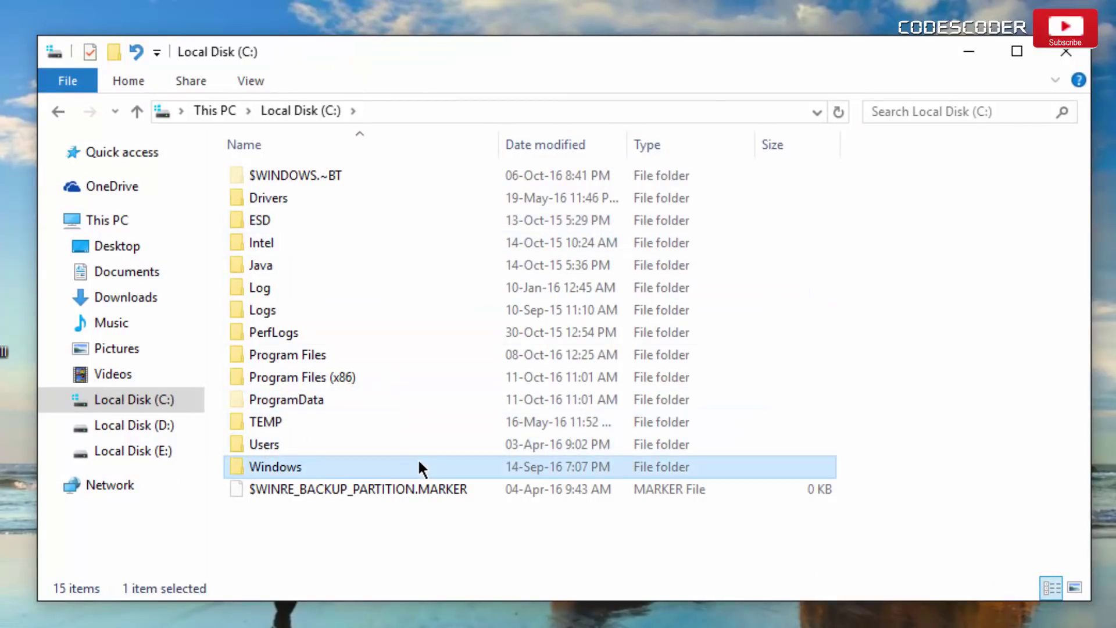
{"action": "double_click", "coordinate": [418, 465]}
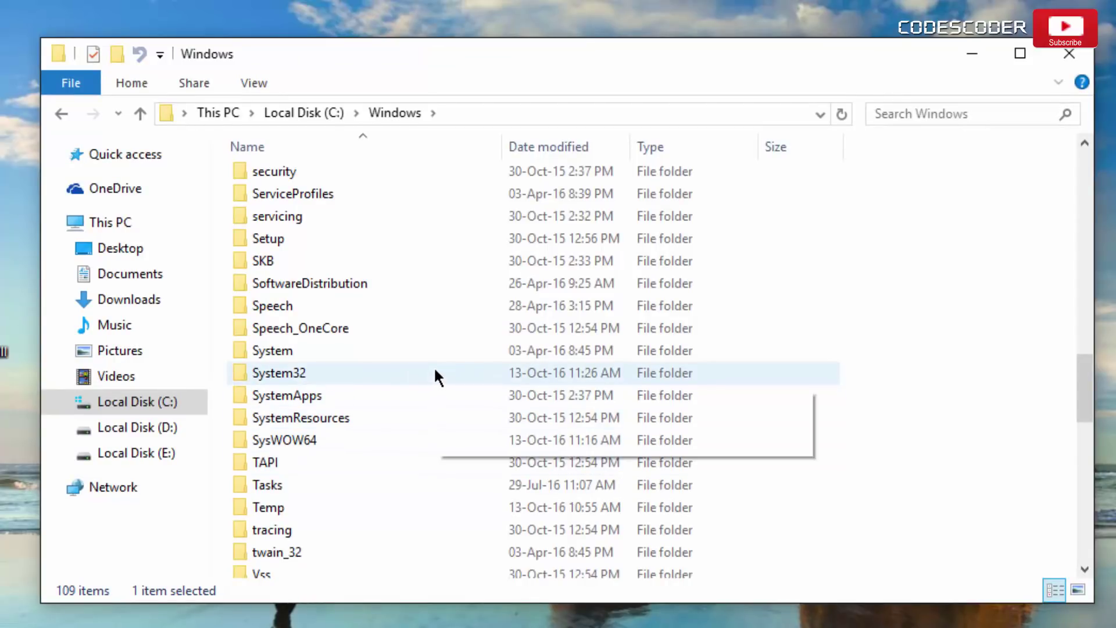
{"action": "mouse_move", "coordinate": [435, 370]}
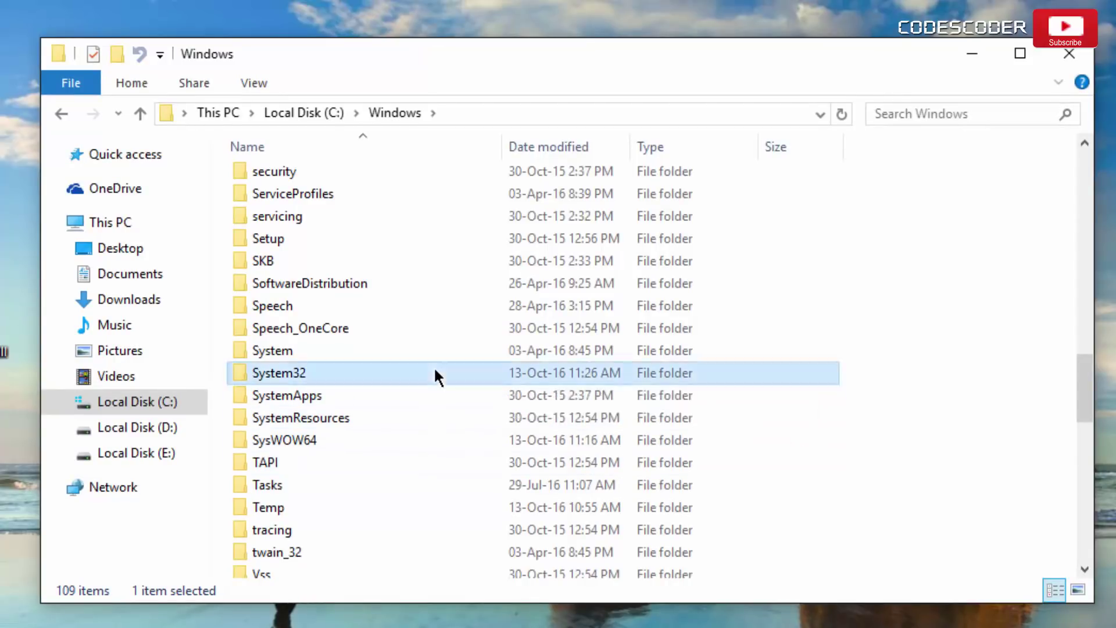
{"action": "double_click", "coordinate": [434, 372]}
{"action": "scroll", "coordinate": [434, 371], "scroll_direction": "down", "scroll_amount": 2}
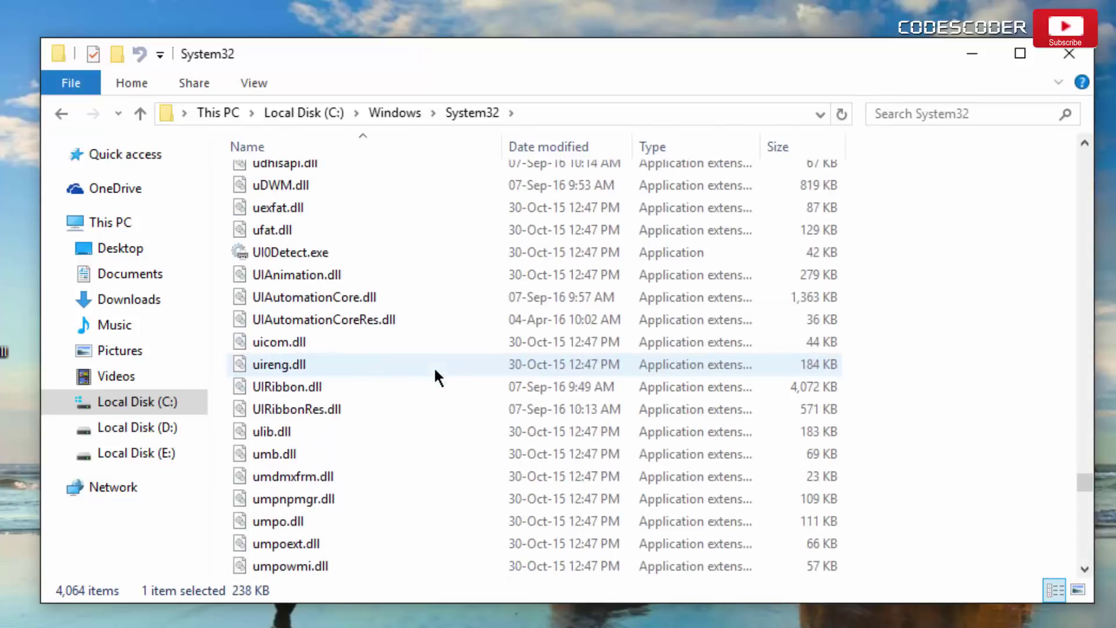
{"action": "scroll", "coordinate": [435, 372], "scroll_direction": "down", "scroll_amount": 1}
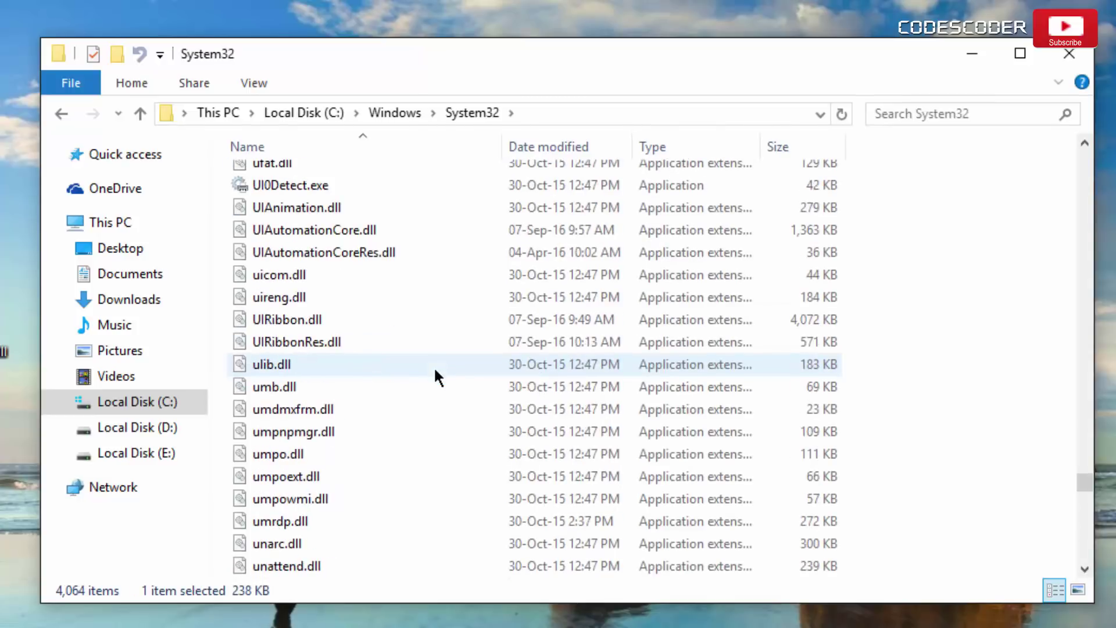
Rename System32's unarc.dll by appending BACKUP to make it unarcBACKUP.dll
{"action": "left_click", "coordinate": [414, 540]}
{"action": "key", "text": "F2"}
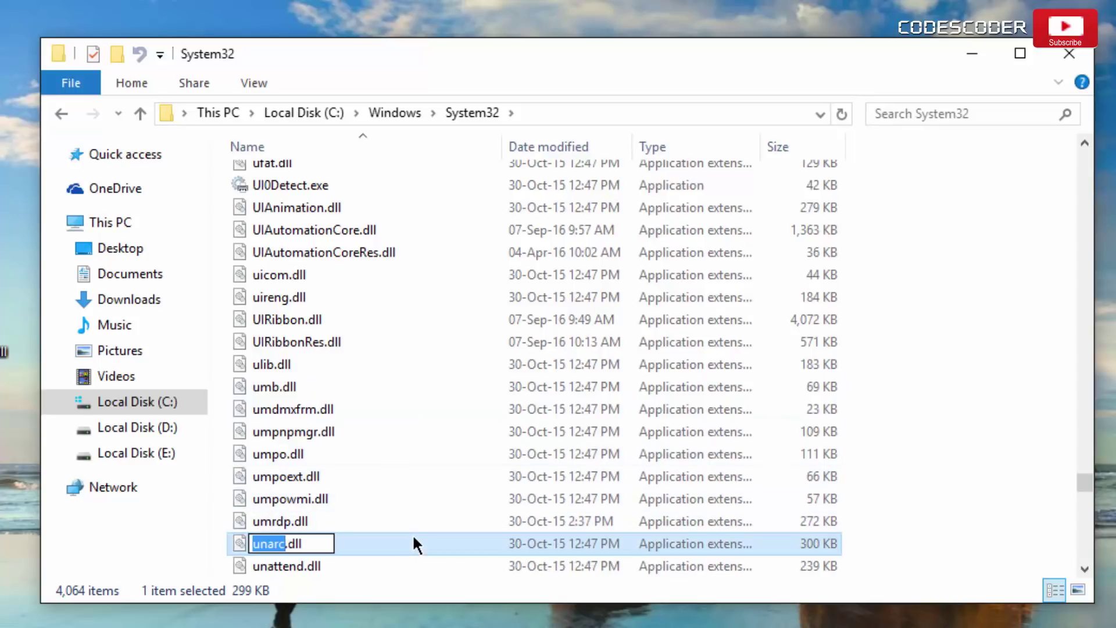
{"action": "key", "text": "End"}
{"action": "type", "text": "BACKU"}
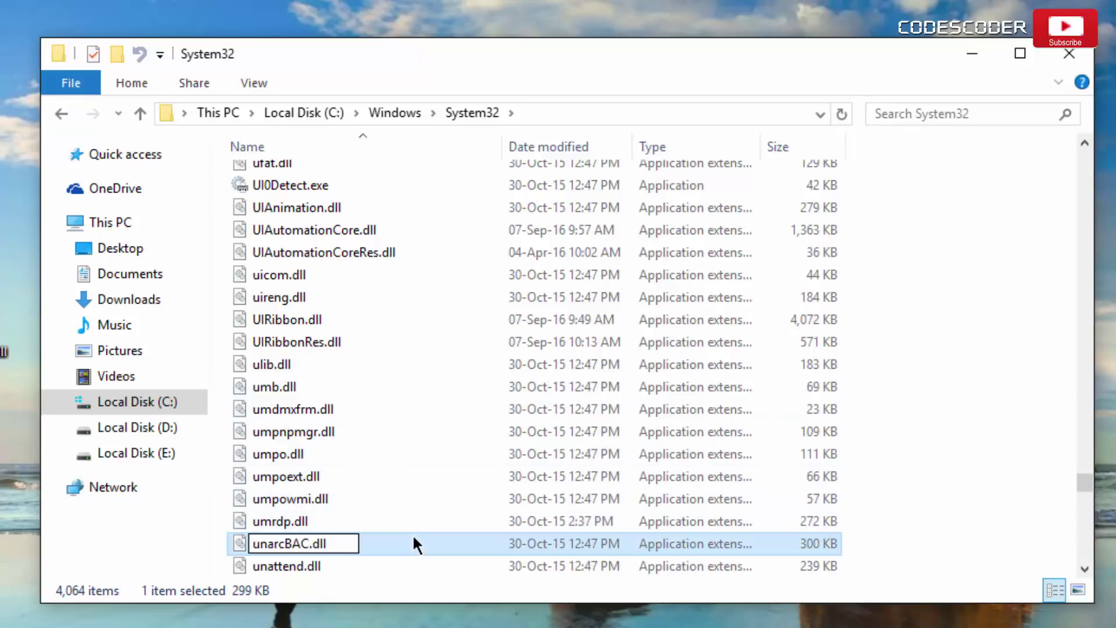
{"action": "type", "text": "P"}
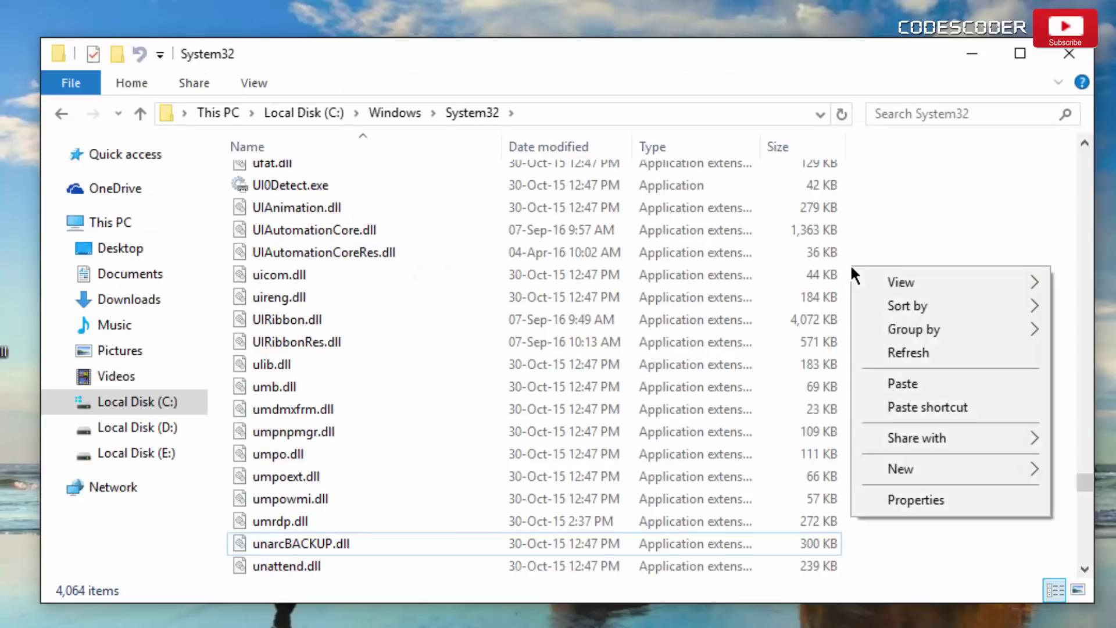
Paste the new unarc.dll into System32, then into the SysWOW64 folder
{"action": "left_click", "coordinate": [898, 384]}
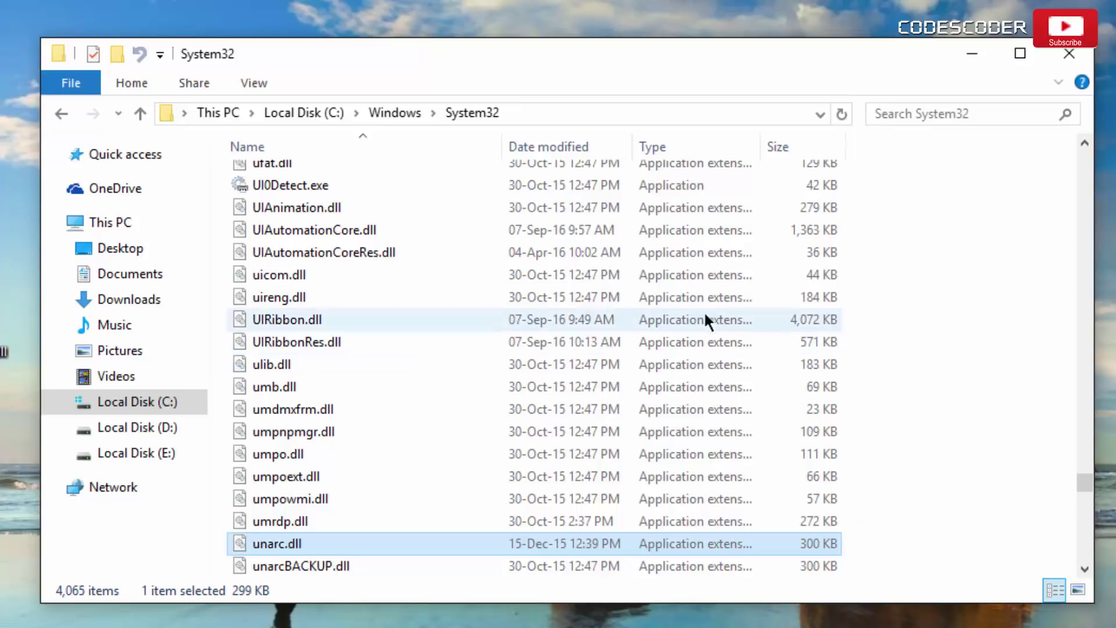
{"action": "left_click", "coordinate": [62, 114]}
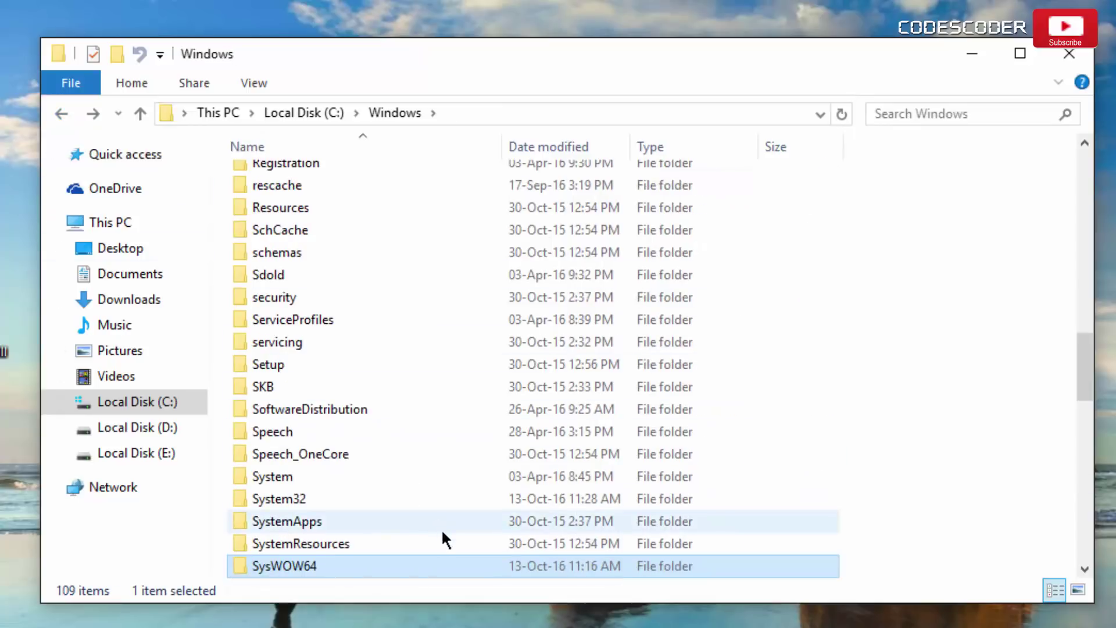
{"action": "double_click", "coordinate": [459, 562]}
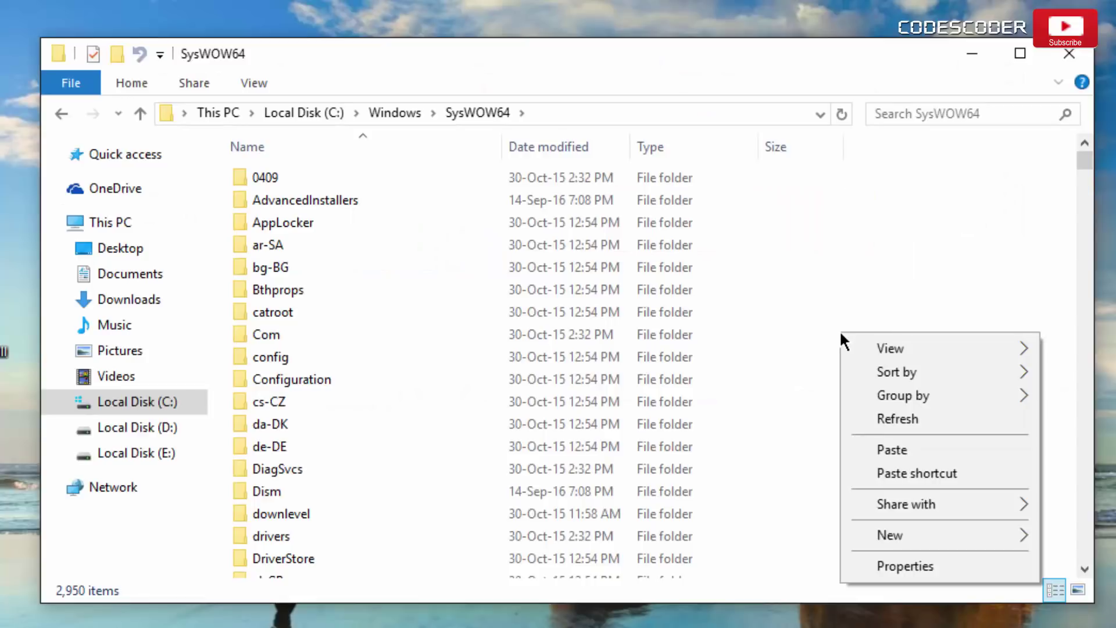
{"action": "left_click", "coordinate": [886, 440]}
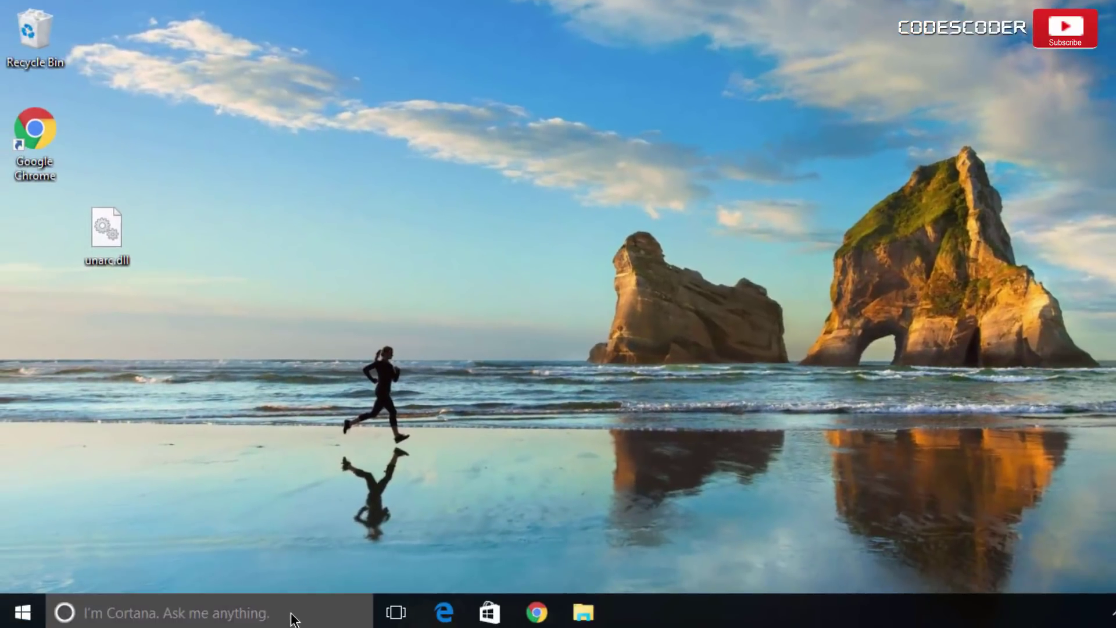
Search 'command prompt' and run Command Prompt as administrator
{"action": "left_click", "coordinate": [294, 613]}
{"action": "type", "text": "co"}
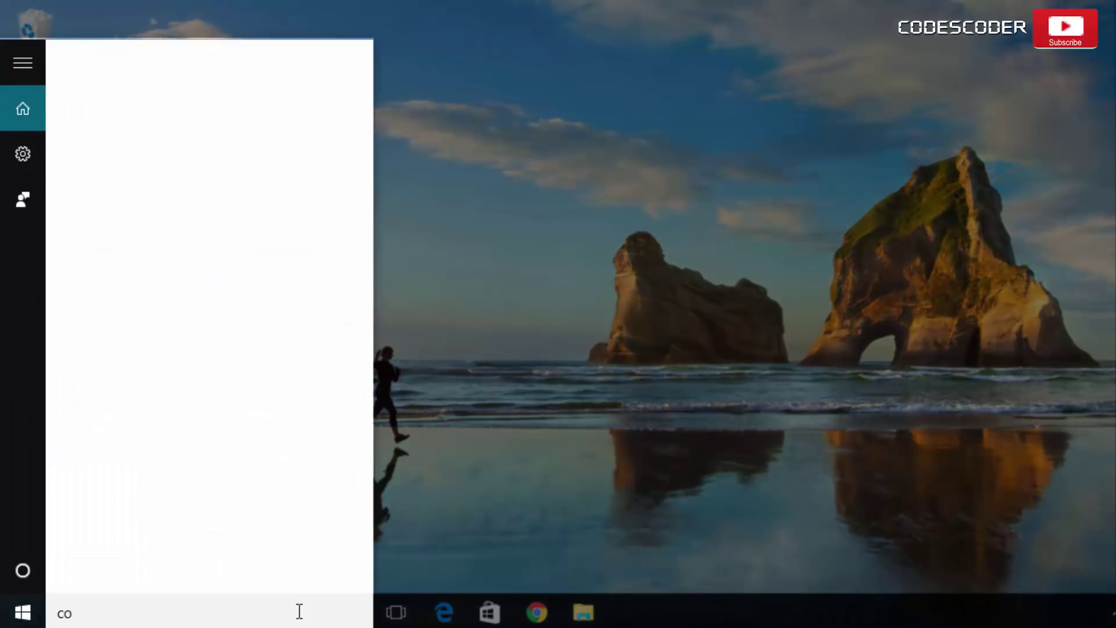
{"action": "type", "text": "mmand prompt"}
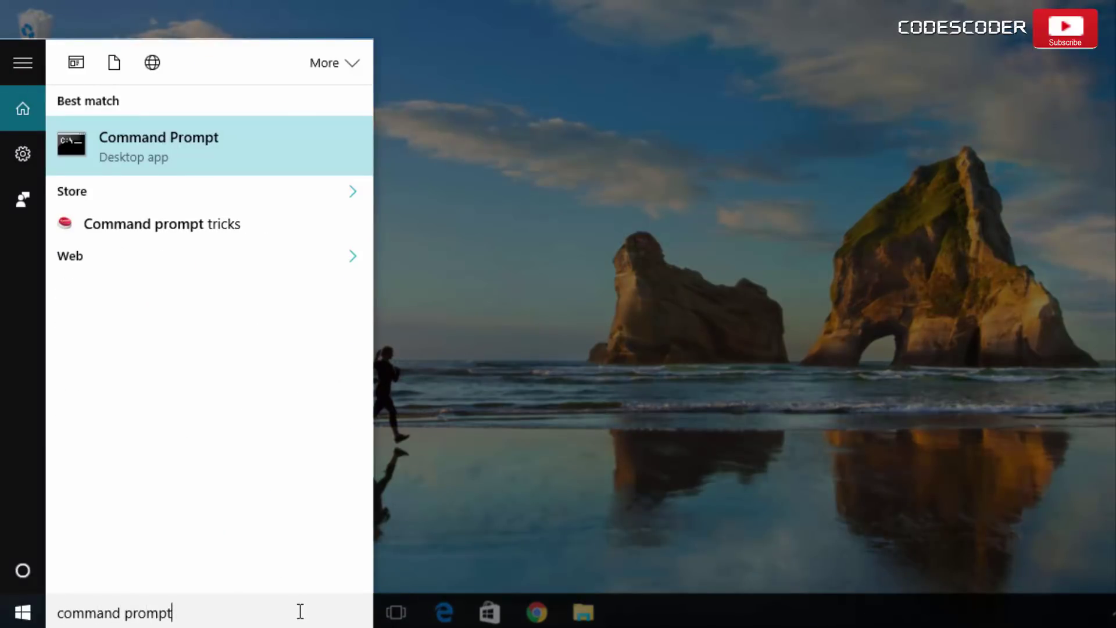
{"action": "right_click", "coordinate": [255, 150]}
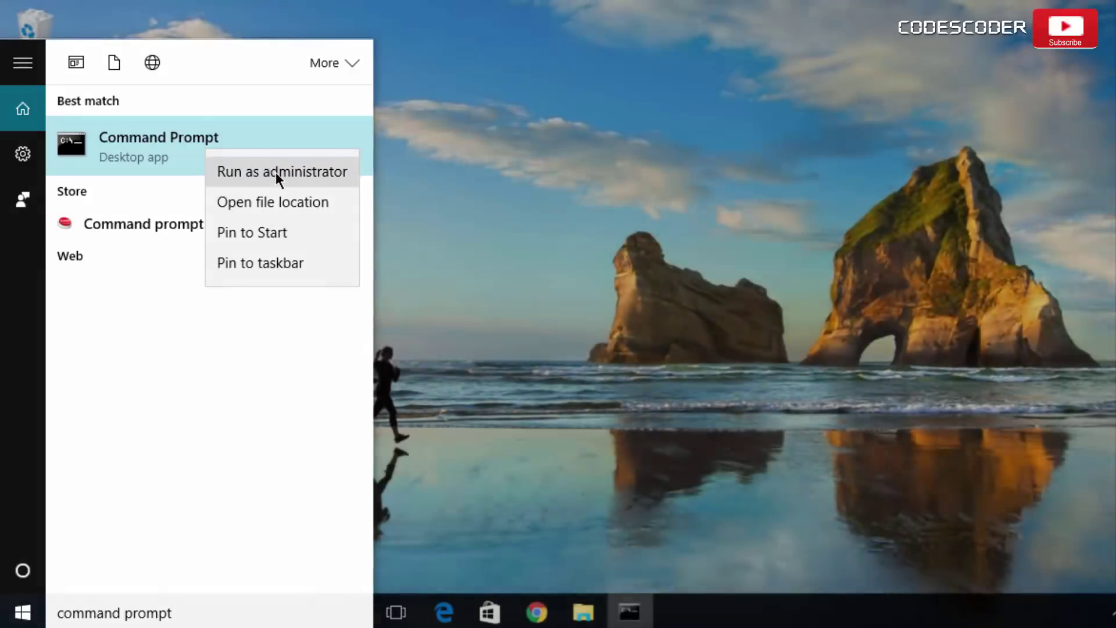
{"action": "left_click", "coordinate": [276, 172]}
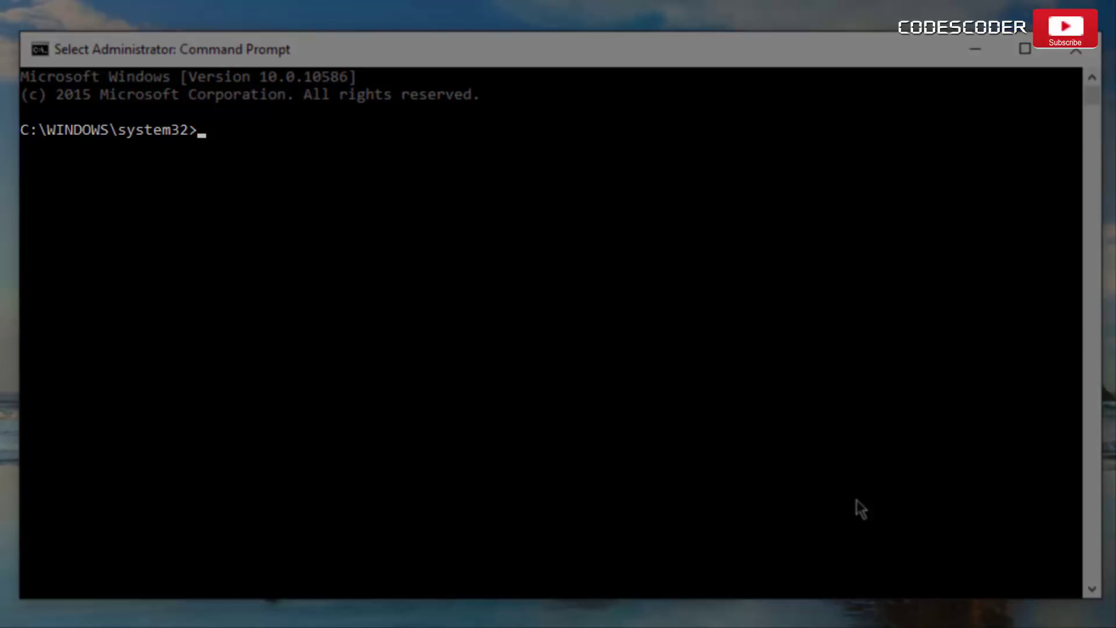
Run regsvr32 on %systemroot%\System32\unarc.dll and %systemroot%\SysWOW64\unarc.dll
{"action": "type", "text": "regsvr3"}
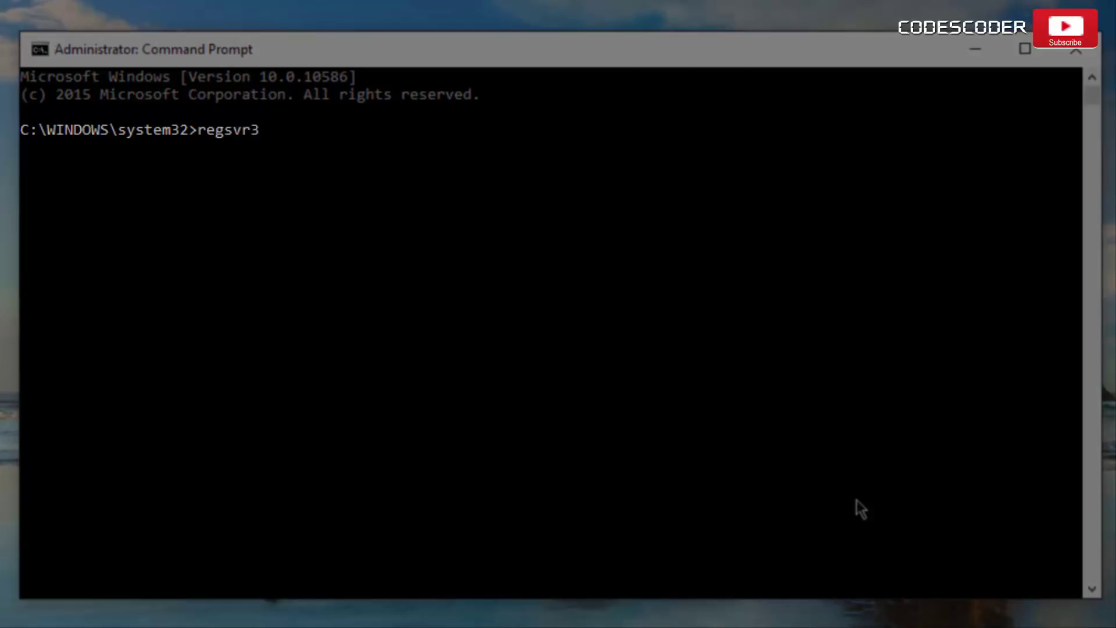
{"action": "type", "text": "2 %systemroot%"}
{"action": "type", "text": "\\System32\\unarc.dll"}
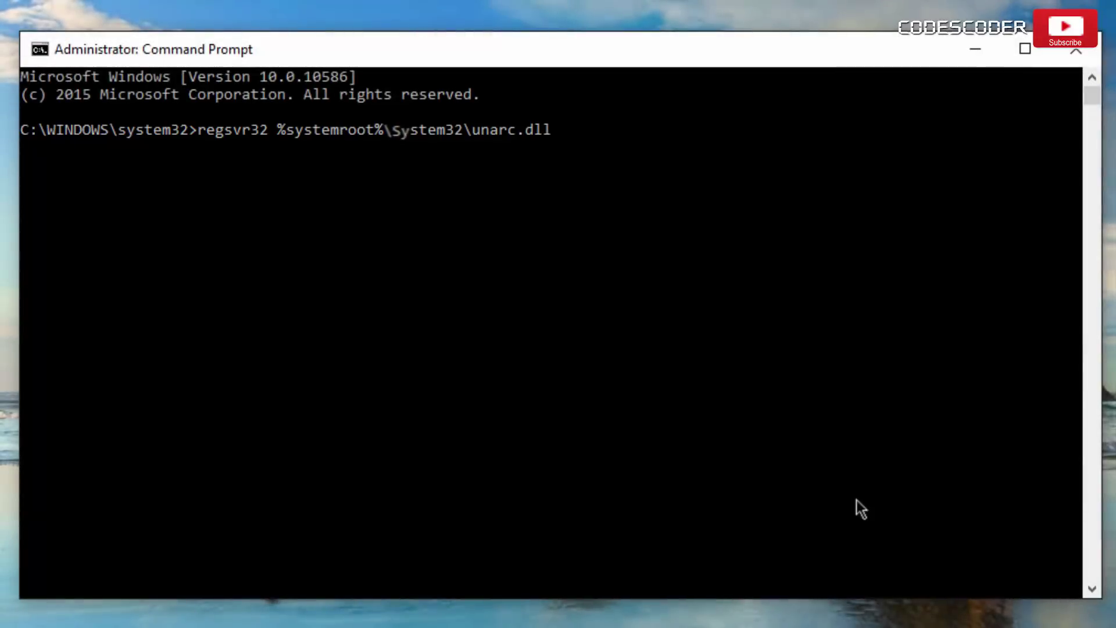
{"action": "key", "text": "Return"}
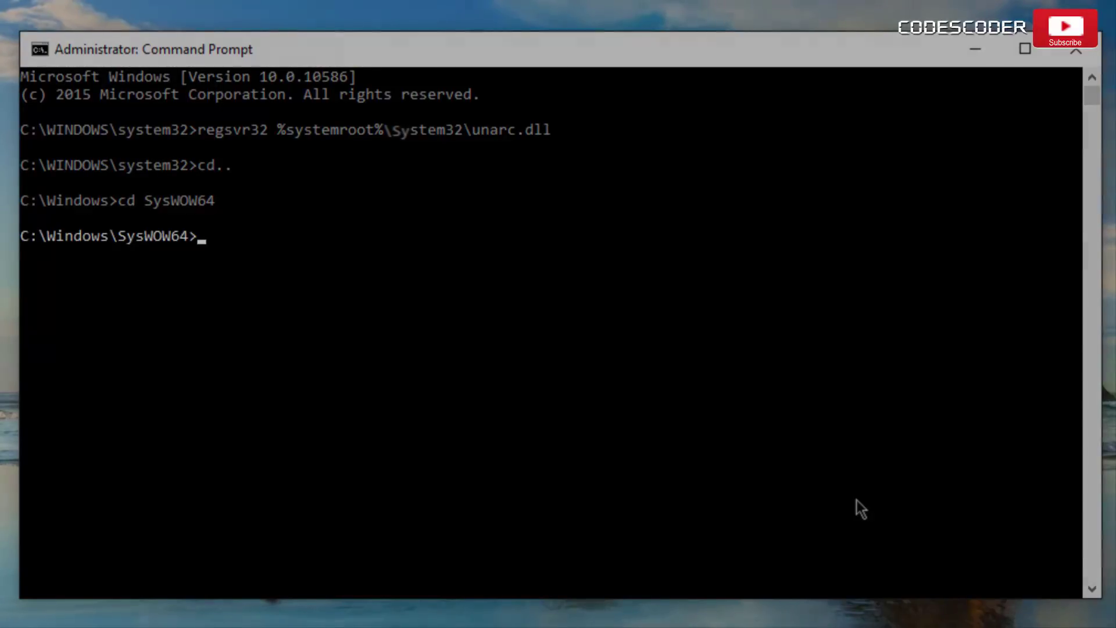
{"action": "type", "text": "reg"}
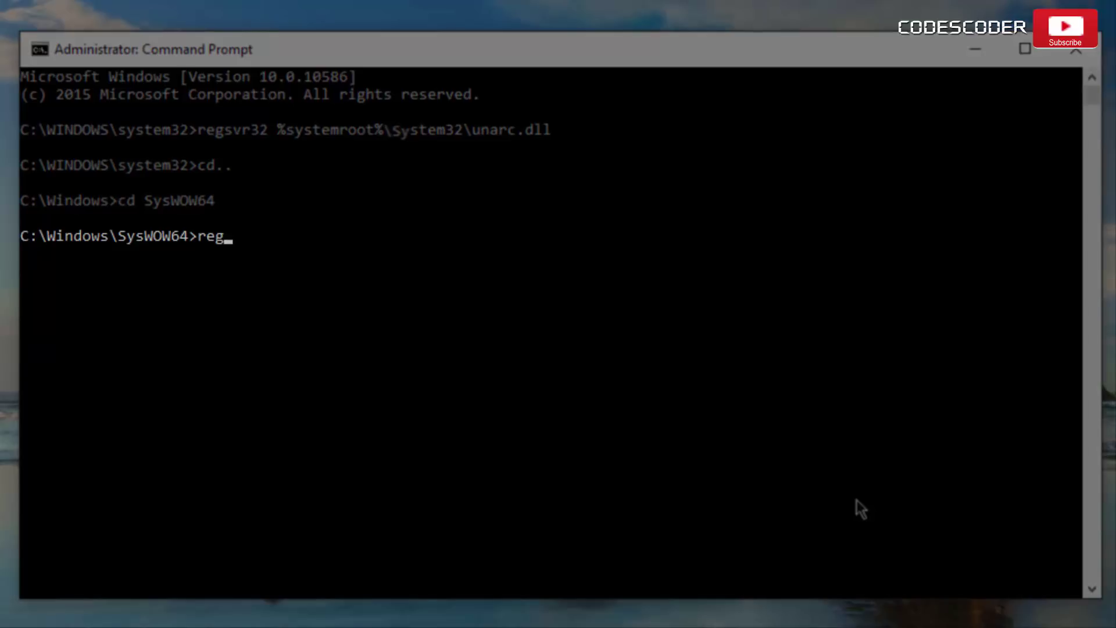
{"action": "type", "text": "svr32 %systemroot"}
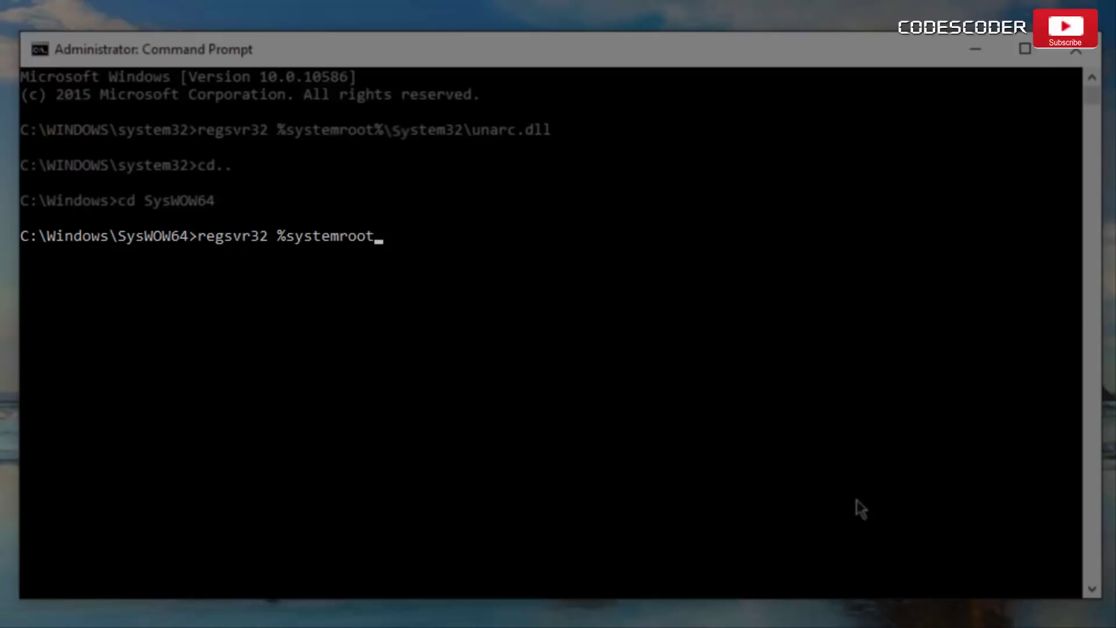
{"action": "type", "text": "%\\SysWOW64\\unarc.dll"}
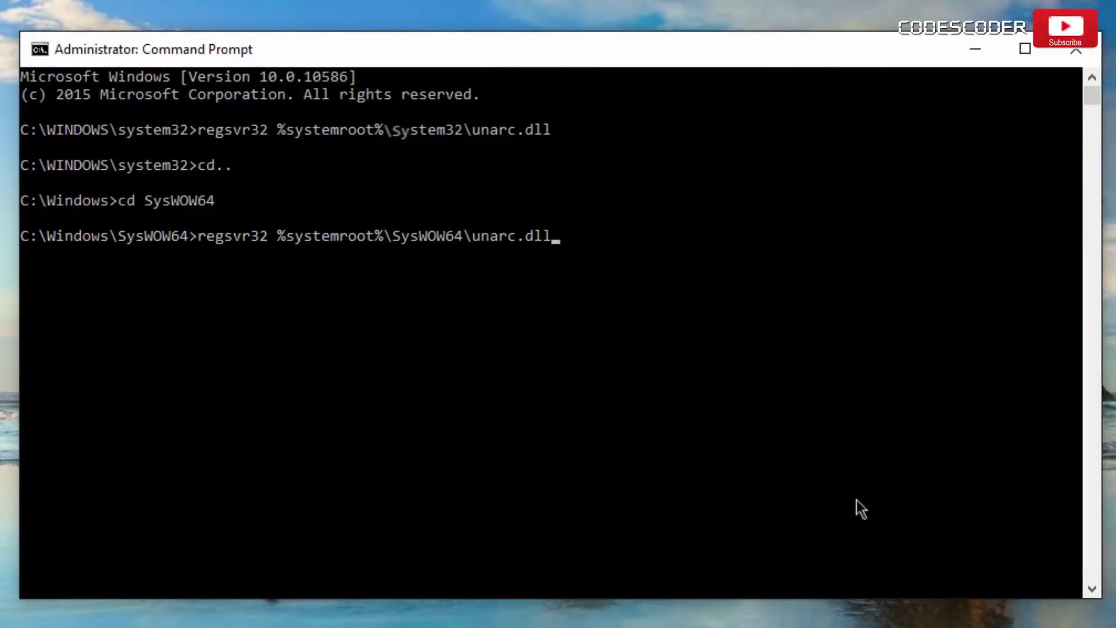
{"action": "key", "text": "Return"}
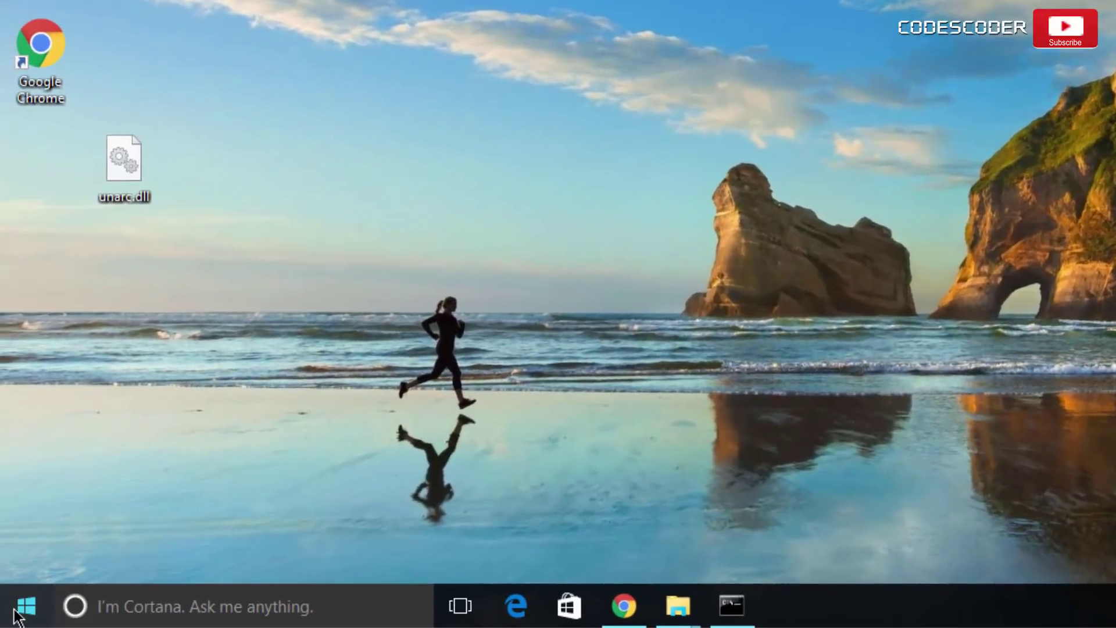
Open the Start menu's Power options to show Sleep, Update and shut down, and Restart
{"action": "left_click", "coordinate": [17, 607]}
{"action": "left_click", "coordinate": [48, 535]}
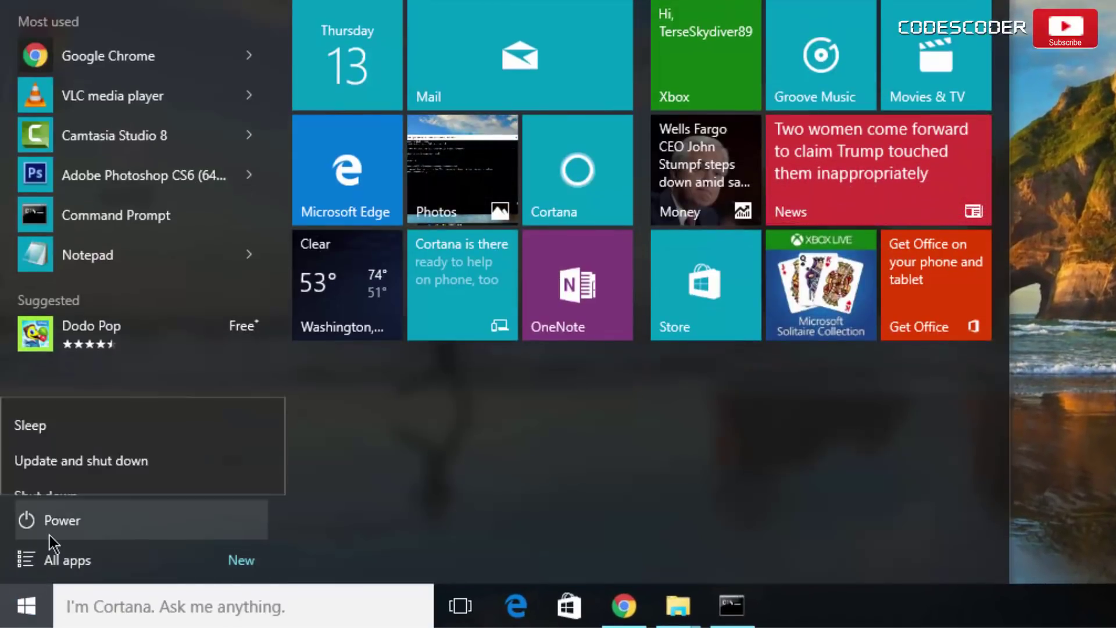